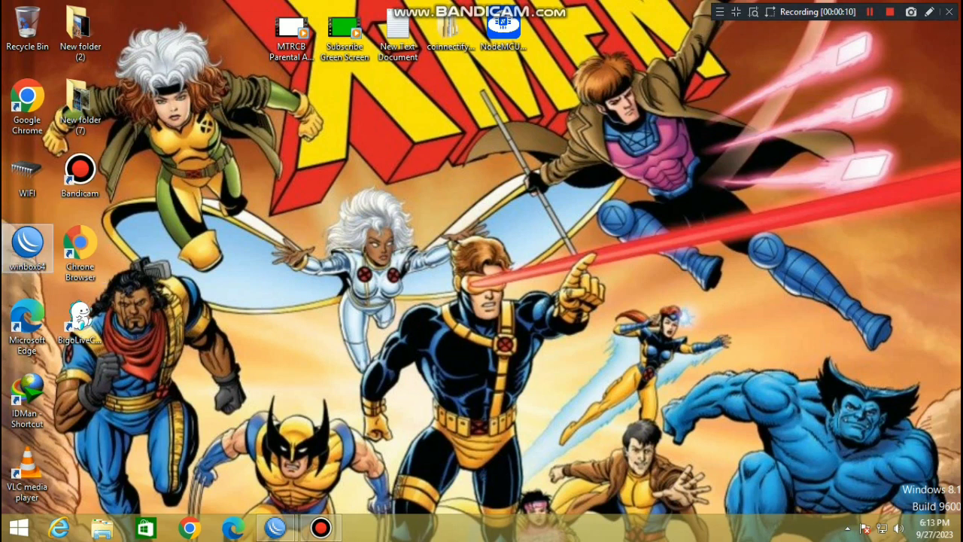
# Step: Launch WinBox, connect to the router at 192.168.88.1 as admin, and show its interface list in the maximized session
pyautogui.doubleClick(27, 243)
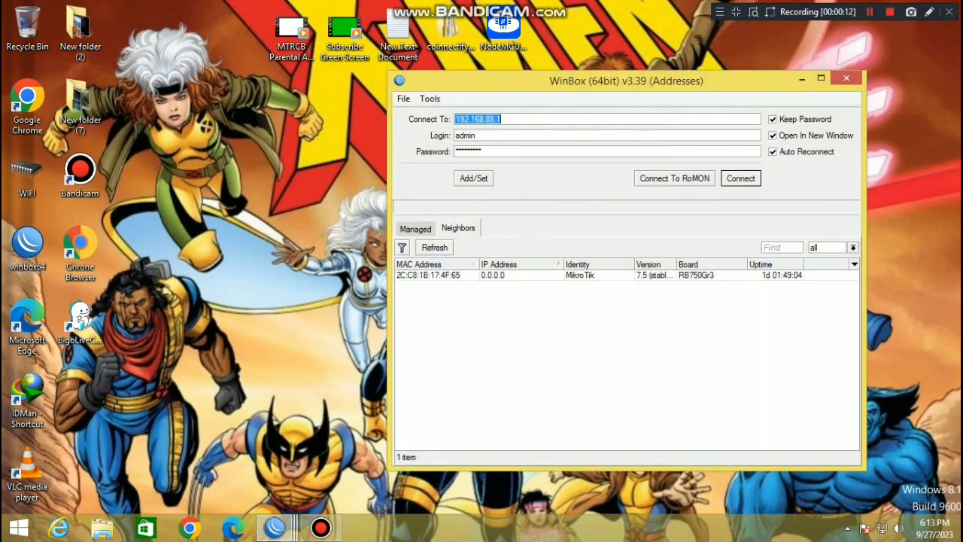
pyautogui.press('Return')
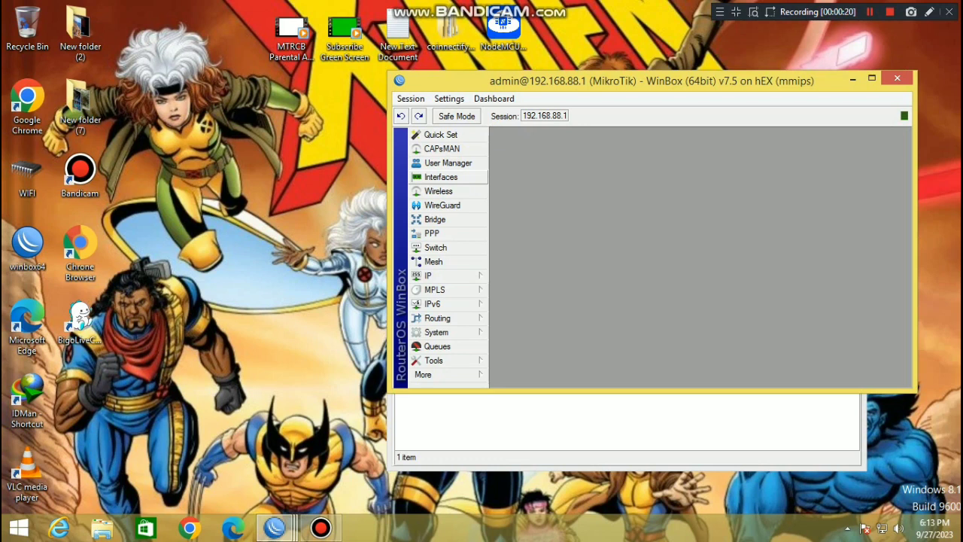
pyautogui.click(441, 177)
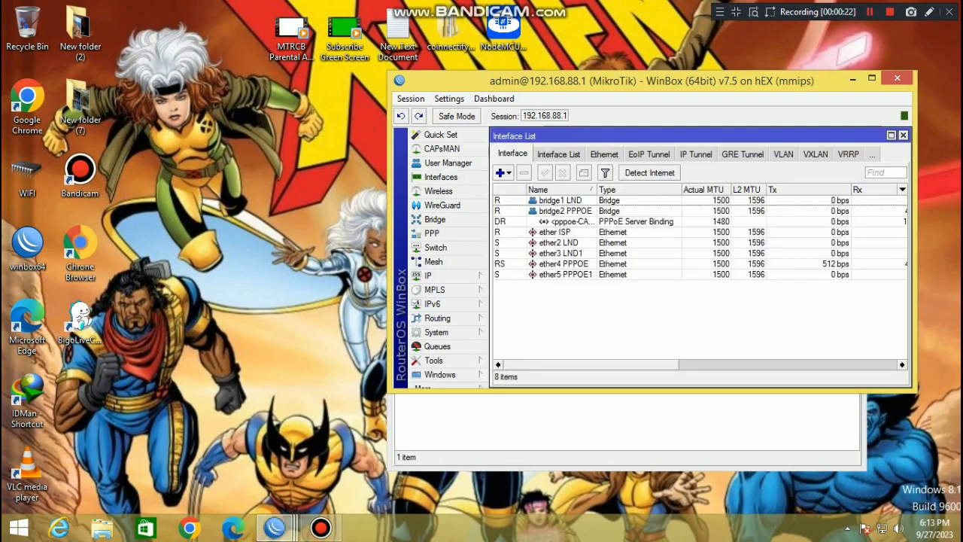
pyautogui.moveTo(591, 365)
pyautogui.mouseDown()
pyautogui.moveTo(809, 364)
pyautogui.moveTo(593, 365)
pyautogui.mouseUp()
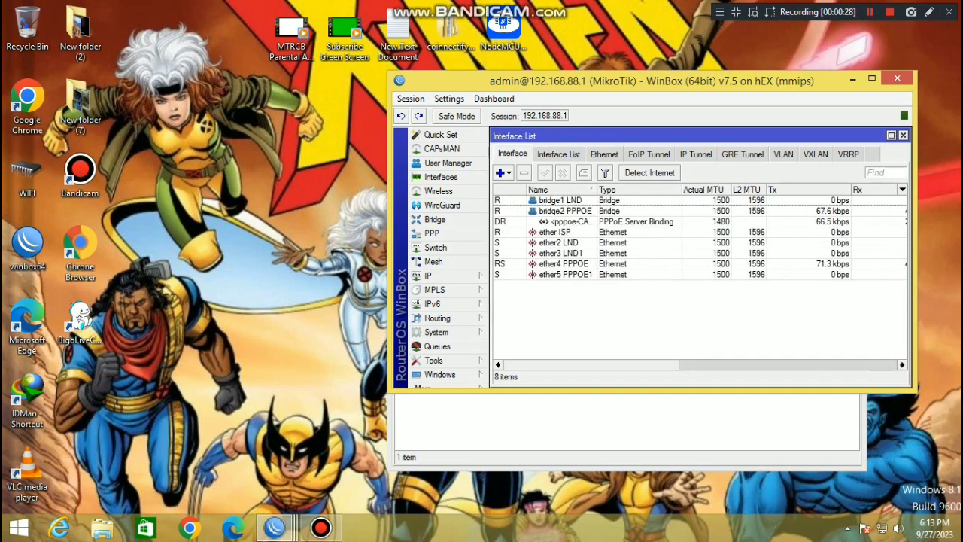
pyautogui.click(872, 78)
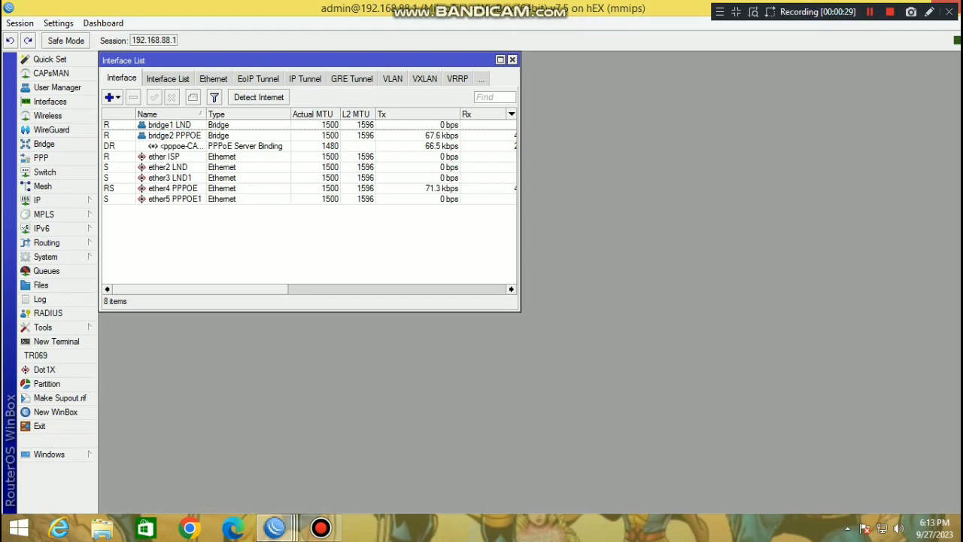
pyautogui.moveTo(328, 66); pyautogui.dragTo(620, 85)
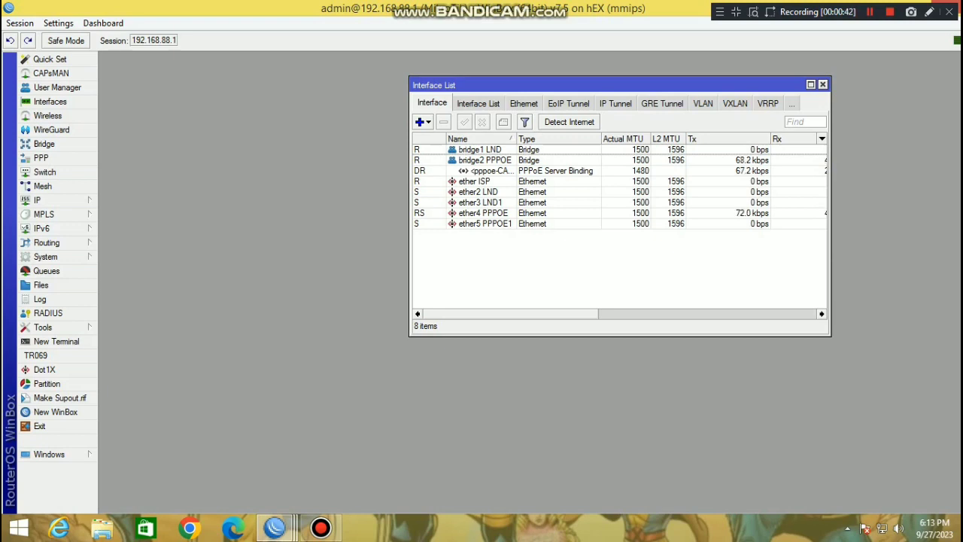
# Step: Examine the interface list, focusing on the bridge1 LND and bridge2 PPPOE entries
pyautogui.moveTo(519, 313); pyautogui.dragTo(698, 314)
pyautogui.hscroll(-3, 619, 226)
pyautogui.moveTo(519, 314); pyautogui.dragTo(662, 314)
pyautogui.moveTo(662, 314); pyautogui.dragTo(520, 314)
pyautogui.click(480, 149)
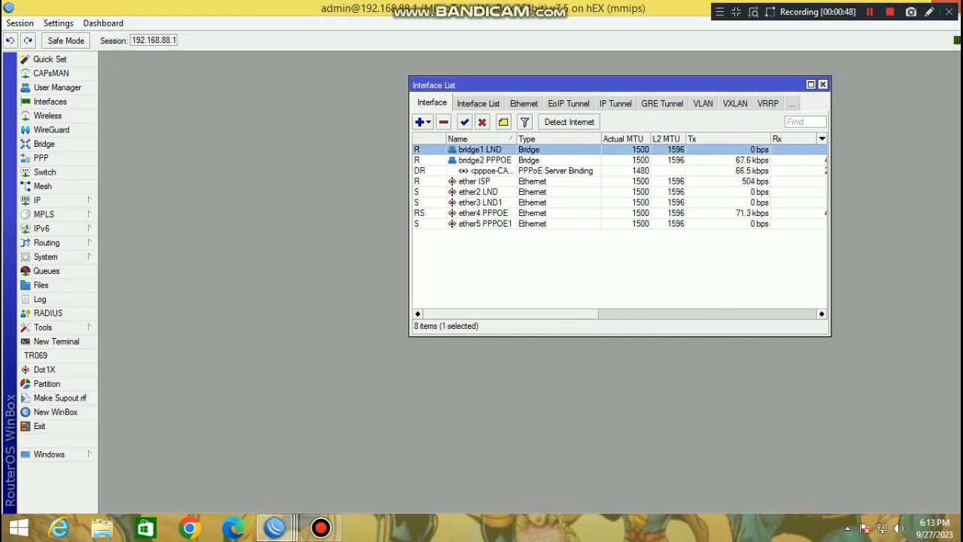
pyautogui.click(484, 160)
pyautogui.click(480, 150)
pyautogui.click(484, 160)
pyautogui.click(480, 150)
pyautogui.click(484, 161)
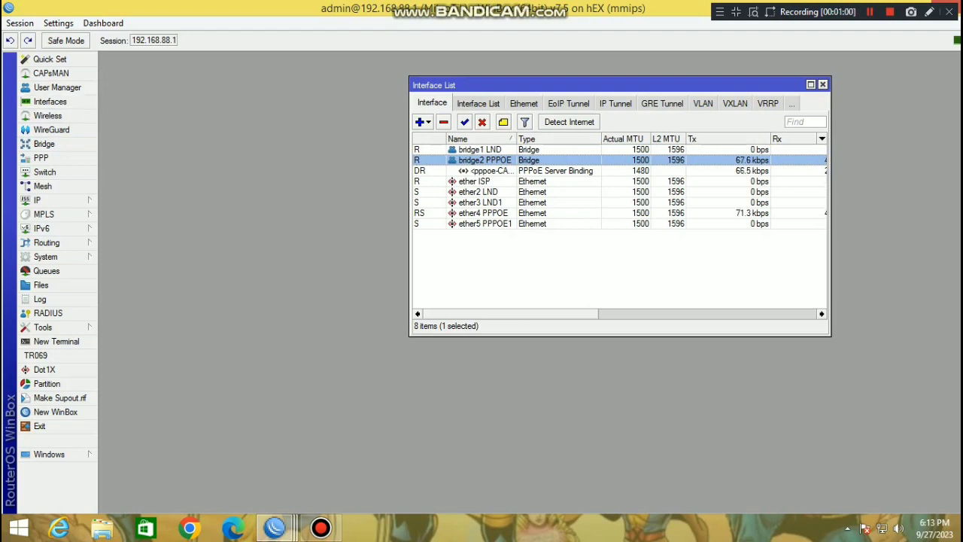
pyautogui.moveTo(602, 85); pyautogui.dragTo(689, 180)
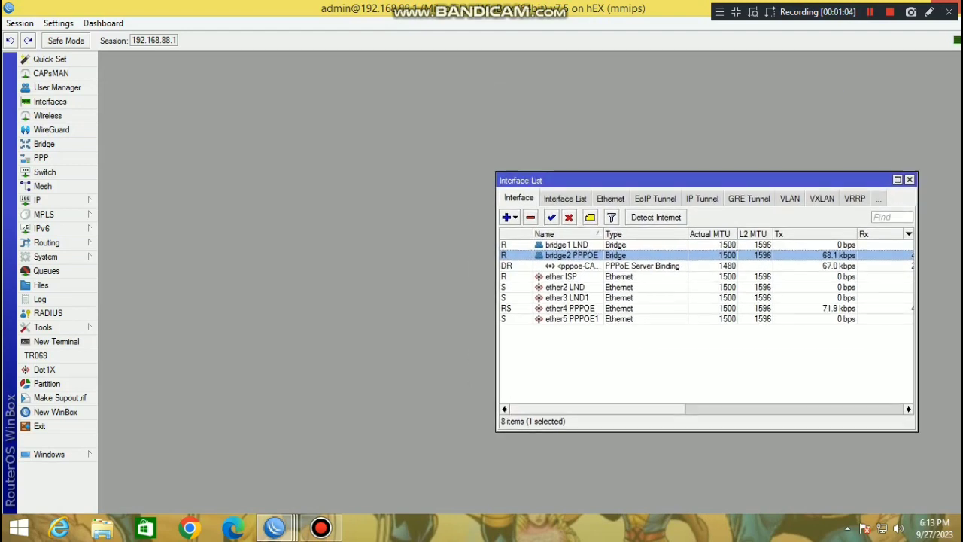
pyautogui.moveTo(690, 181); pyautogui.dragTo(661, 68)
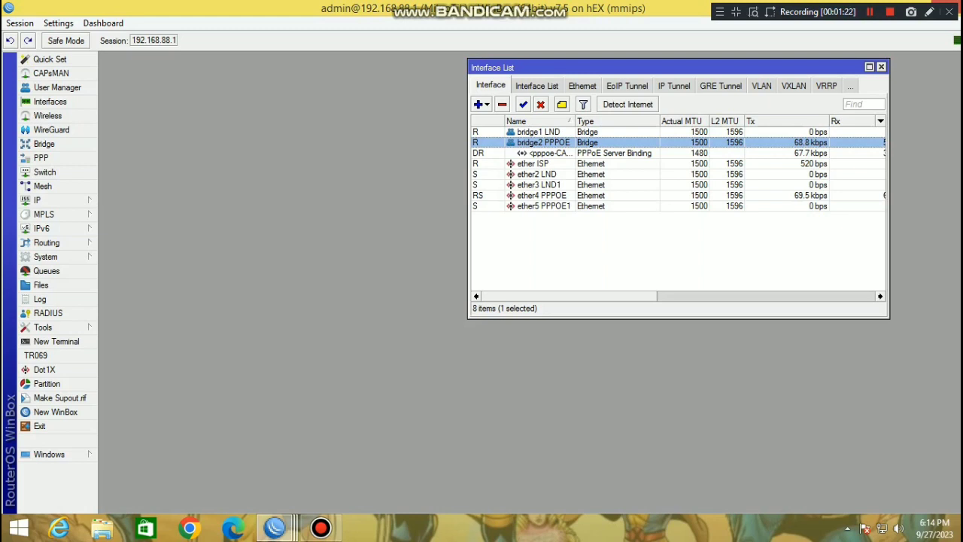
# Step: Examine the router's bridges and the Ethernet ports assigned to each of them
pyautogui.click(45, 144)
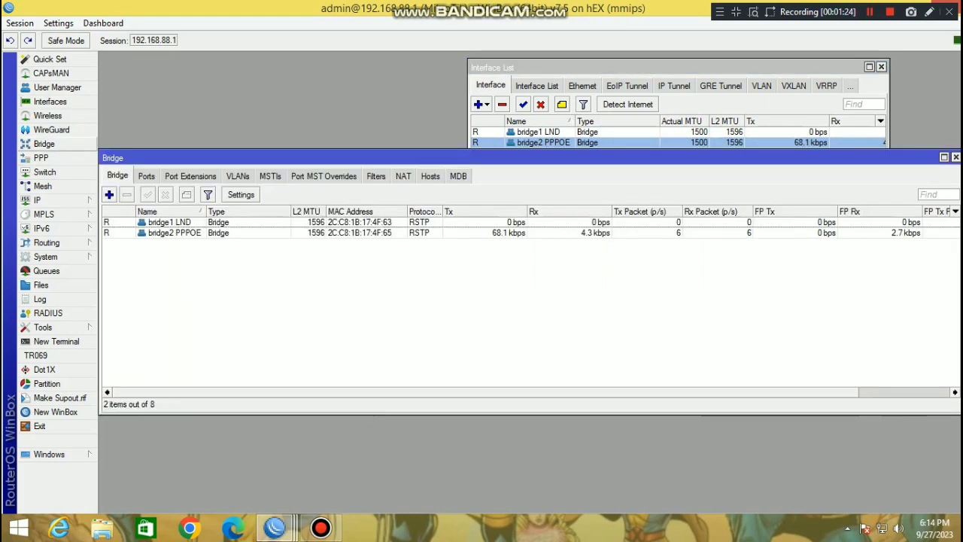
pyautogui.moveTo(259, 158); pyautogui.dragTo(397, 166)
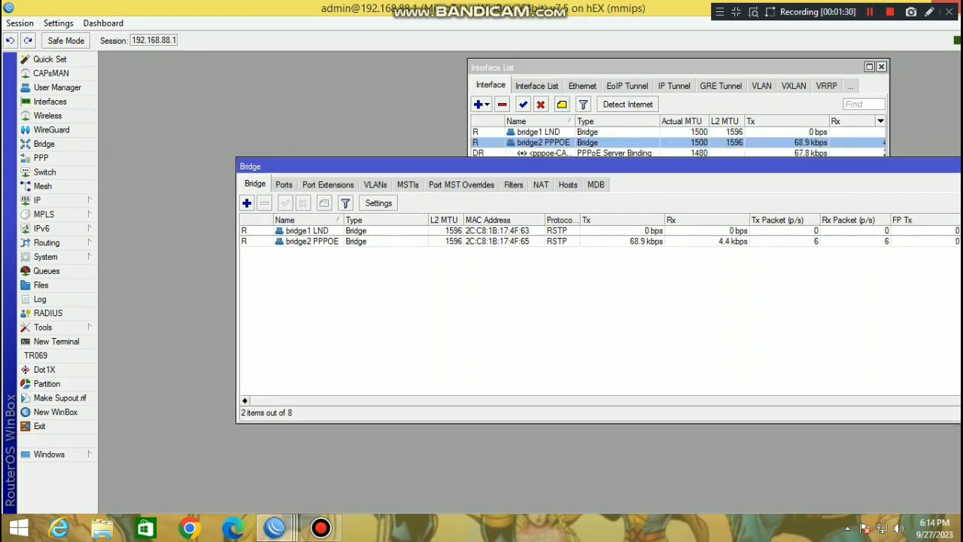
pyautogui.click(283, 184)
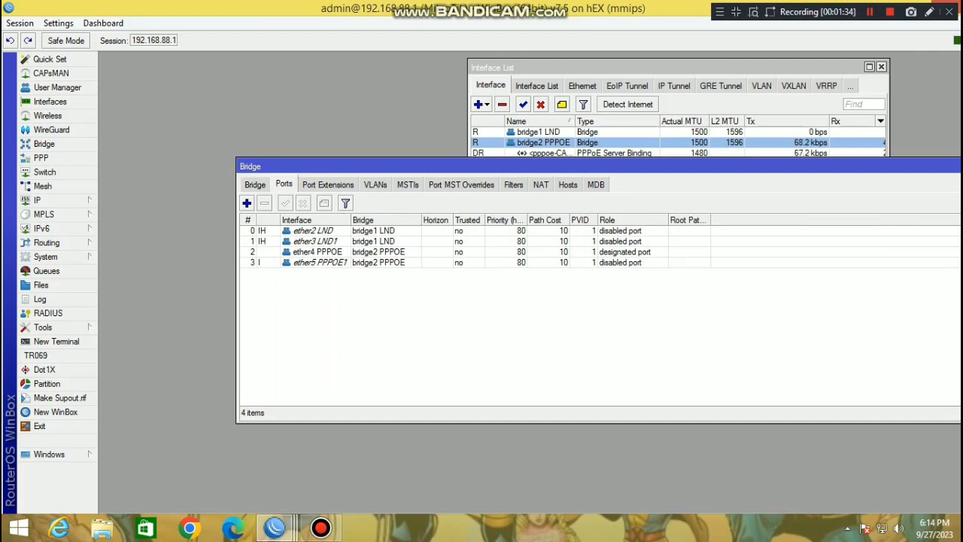
pyautogui.click(255, 185)
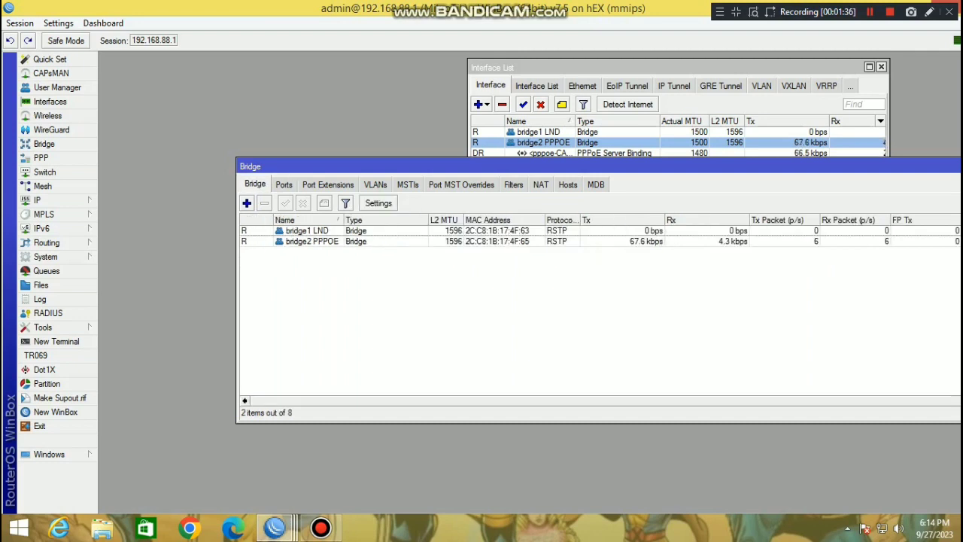
pyautogui.click(284, 185)
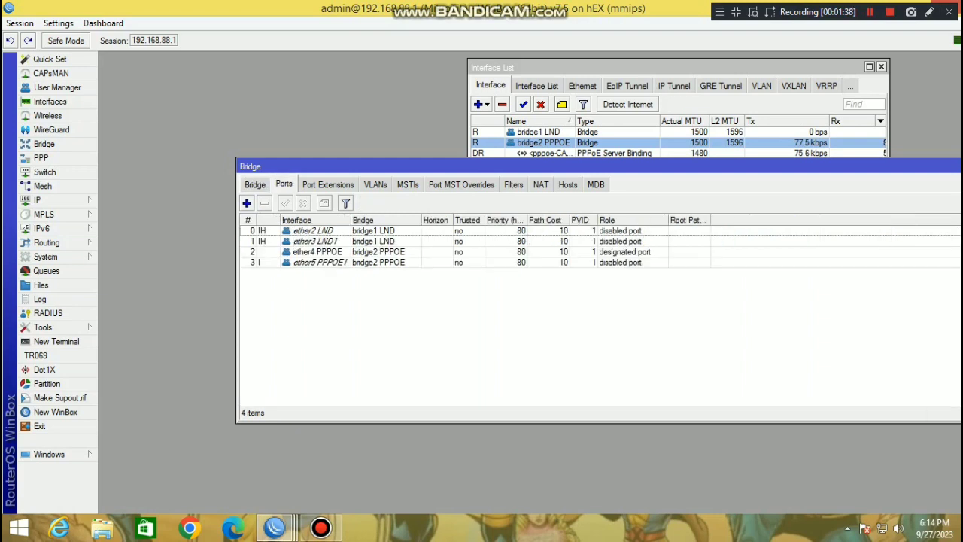
pyautogui.click(247, 203)
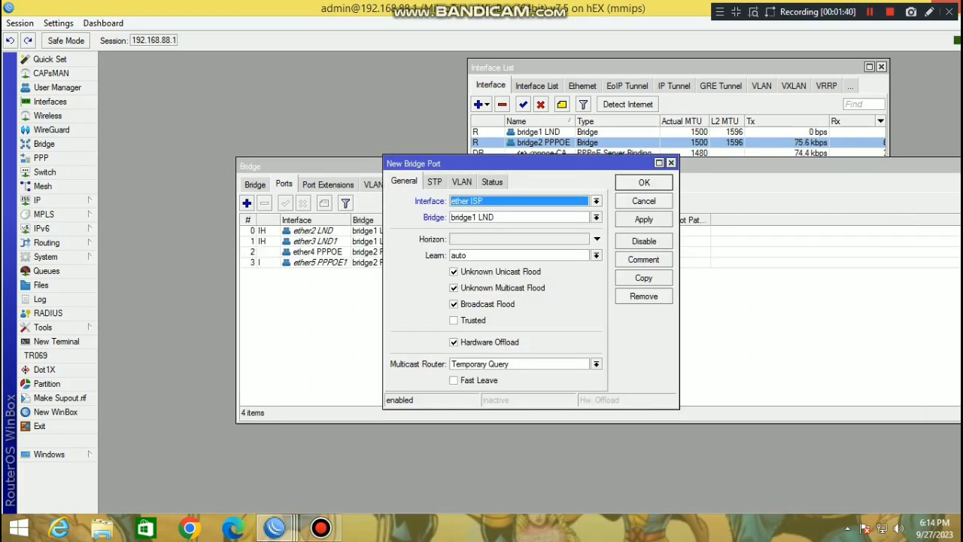
pyautogui.click(671, 162)
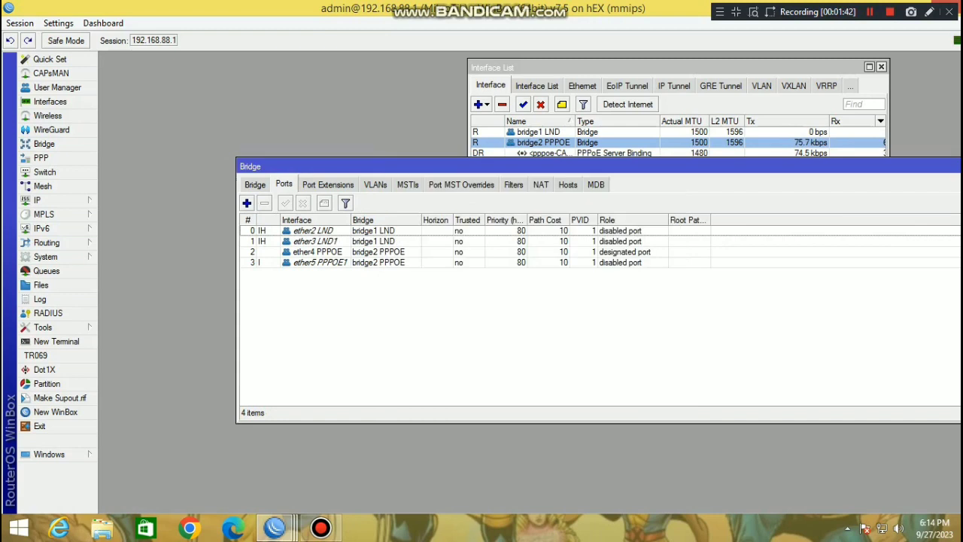
pyautogui.click(247, 203)
pyautogui.click(596, 200)
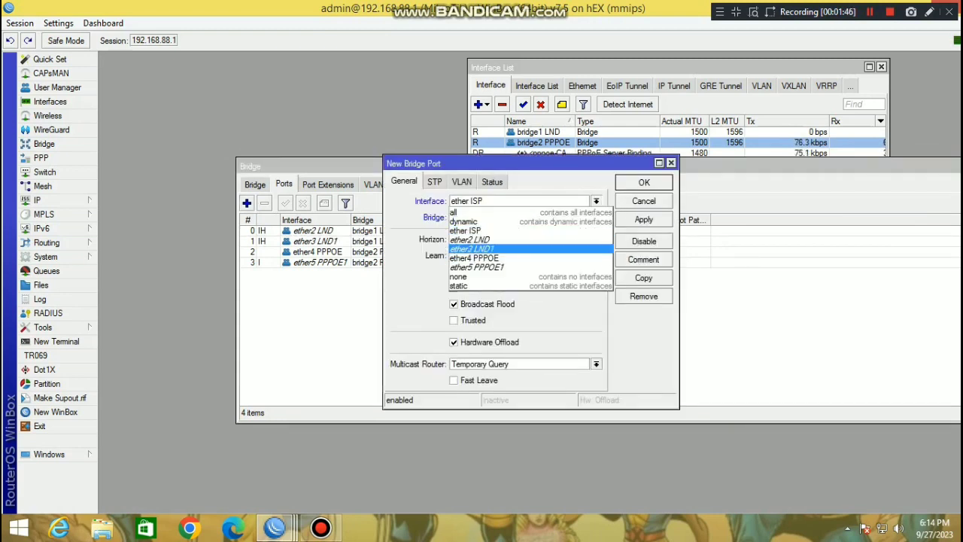
pyautogui.click(481, 231)
pyautogui.click(596, 218)
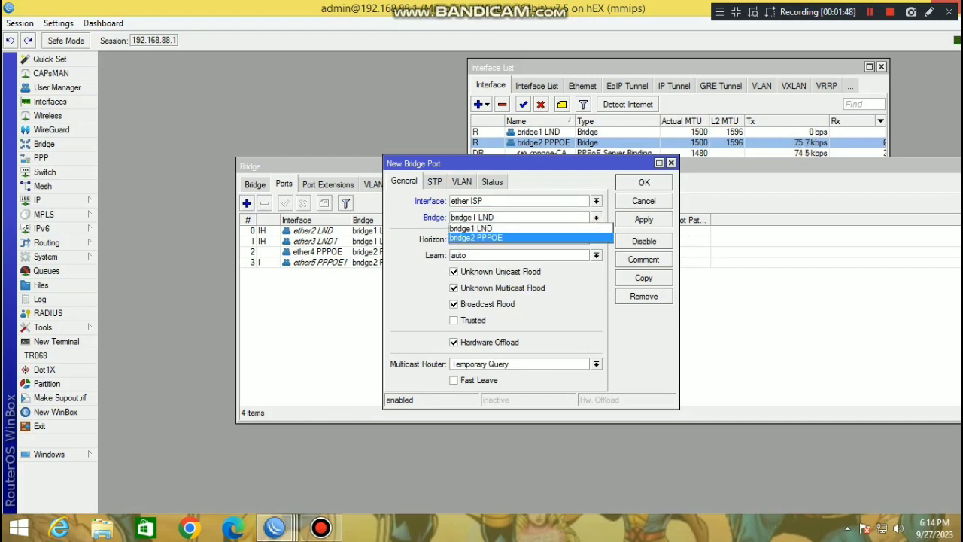
pyautogui.click(482, 228)
pyautogui.press('Escape')
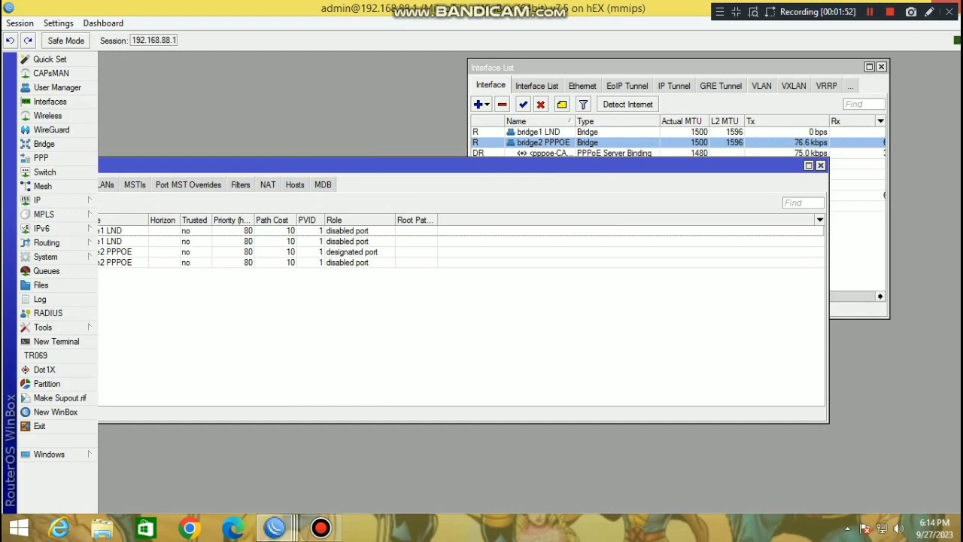
pyautogui.press('Escape')
pyautogui.click(881, 67)
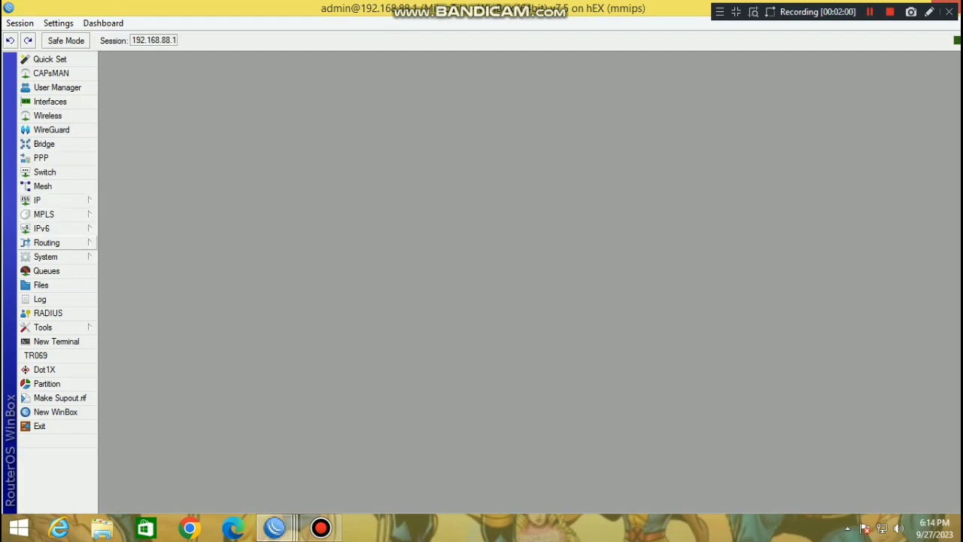
# Step: Review the DHCP client list and the settings offered for a new client on the ether ISP interface
pyautogui.click(45, 200)
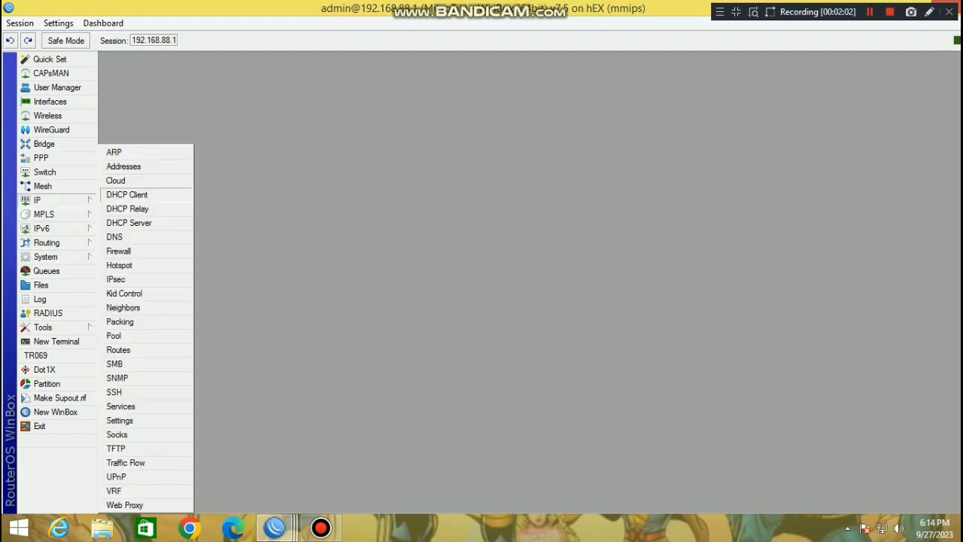
pyautogui.click(127, 195)
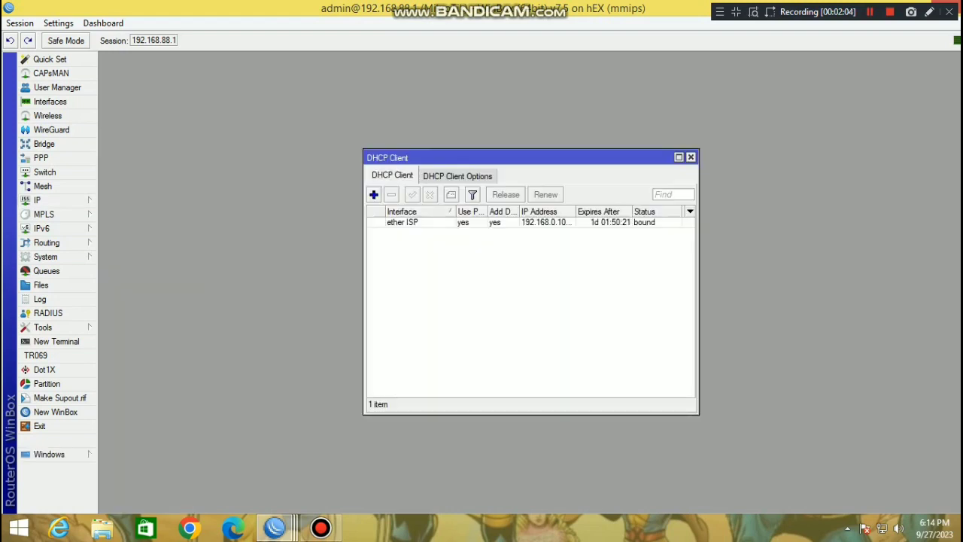
pyautogui.moveTo(519, 157); pyautogui.dragTo(576, 122)
pyautogui.click(430, 160)
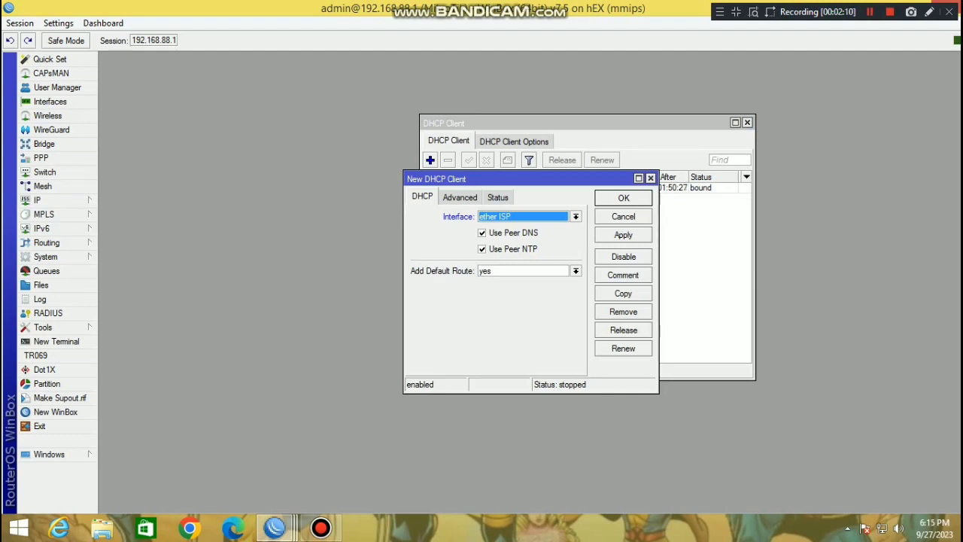
pyautogui.click(50, 102)
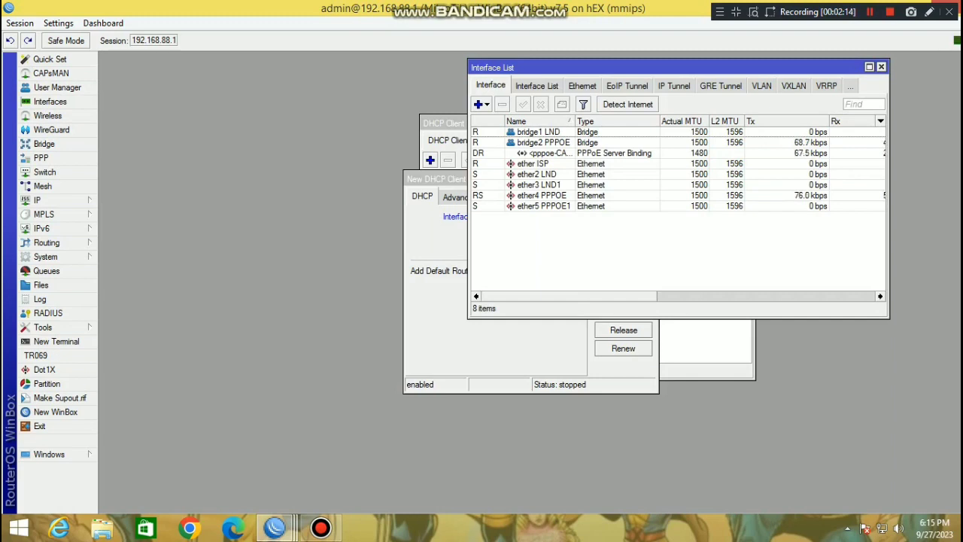
pyautogui.click(881, 67)
pyautogui.moveTo(527, 179); pyautogui.dragTo(606, 152)
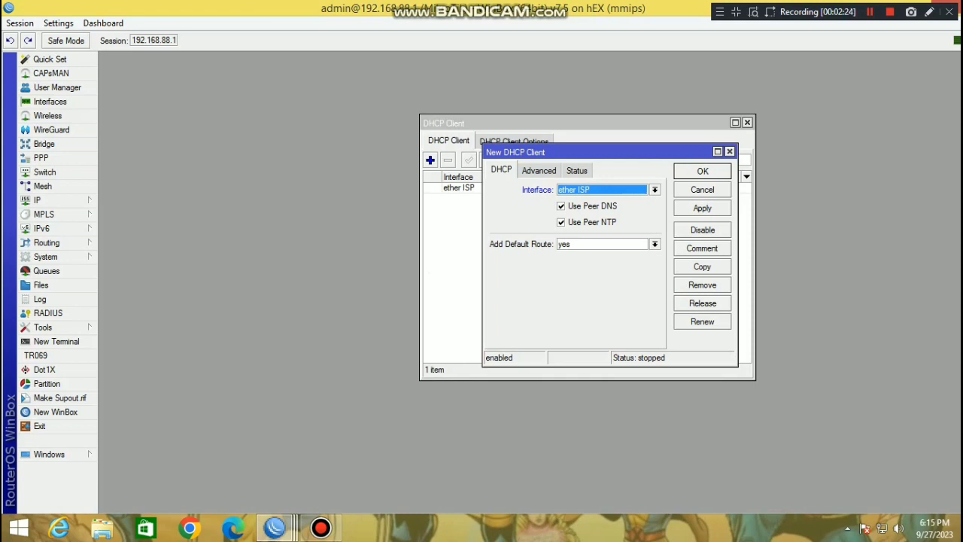
pyautogui.press('Return')
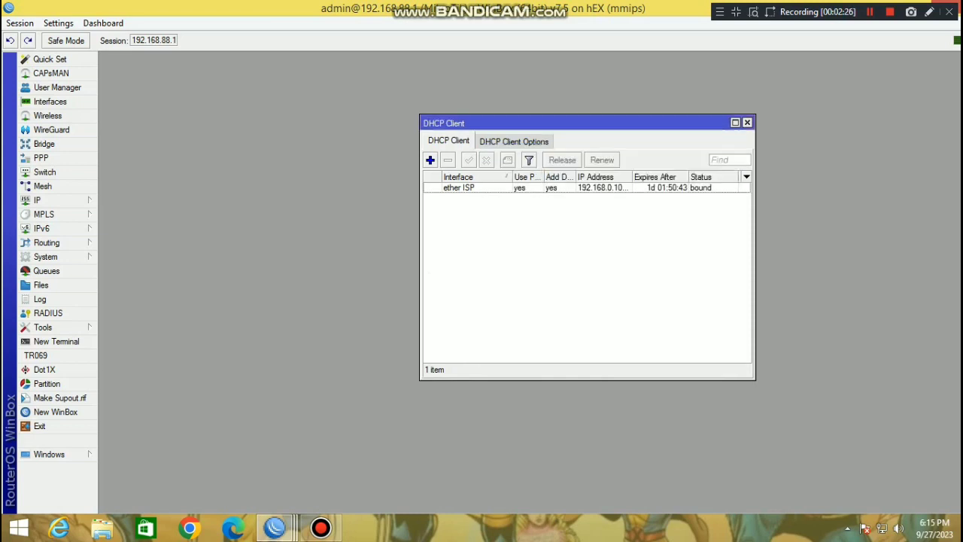
pyautogui.click(747, 122)
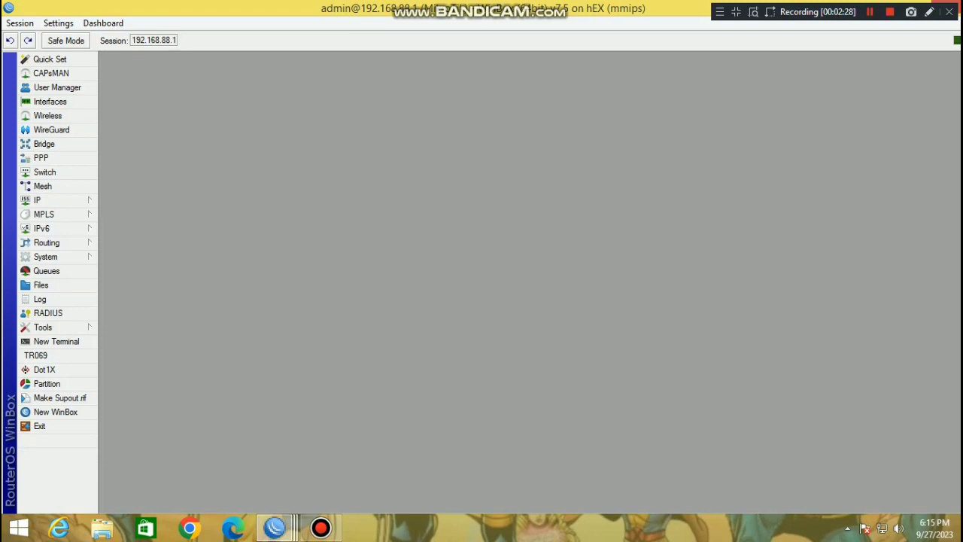
# Step: Check the DHCP server entries, including the interface and address pool they use
pyautogui.click(38, 200)
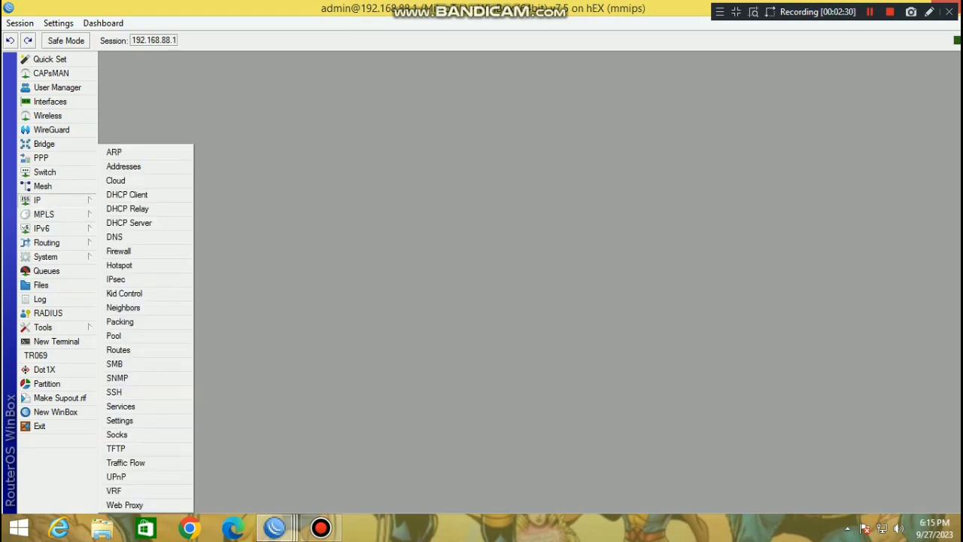
pyautogui.click(129, 223)
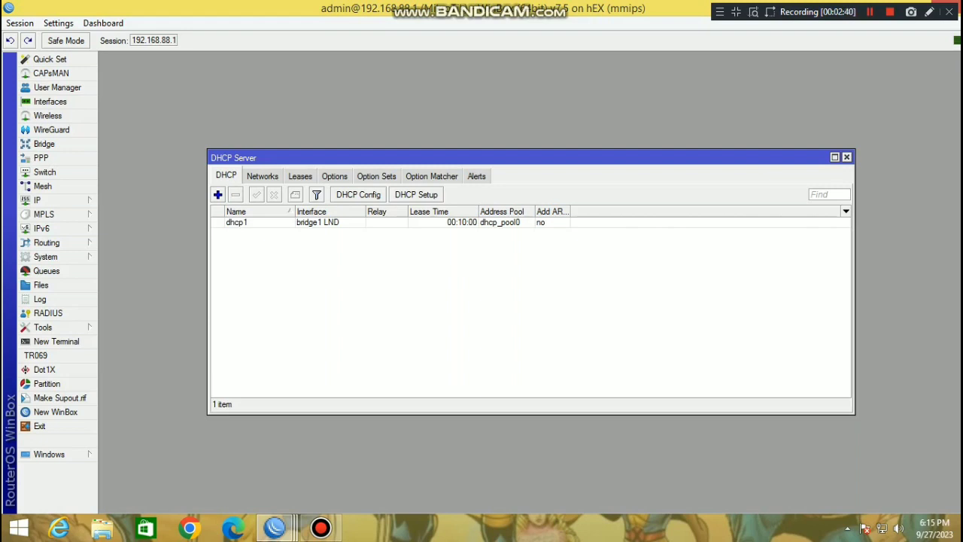
pyautogui.click(846, 157)
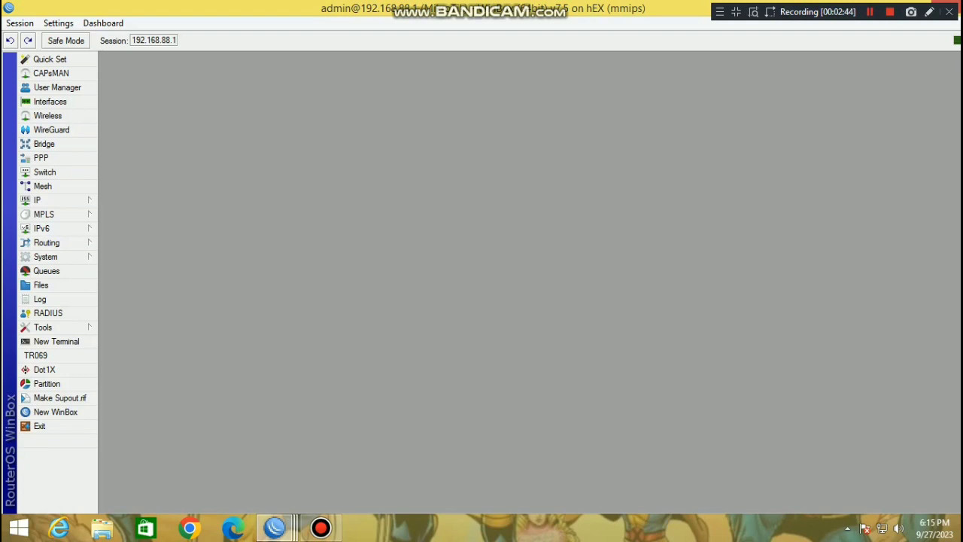
# Step: Review the router's IP address list with the network and interface of each address
pyautogui.click(37, 200)
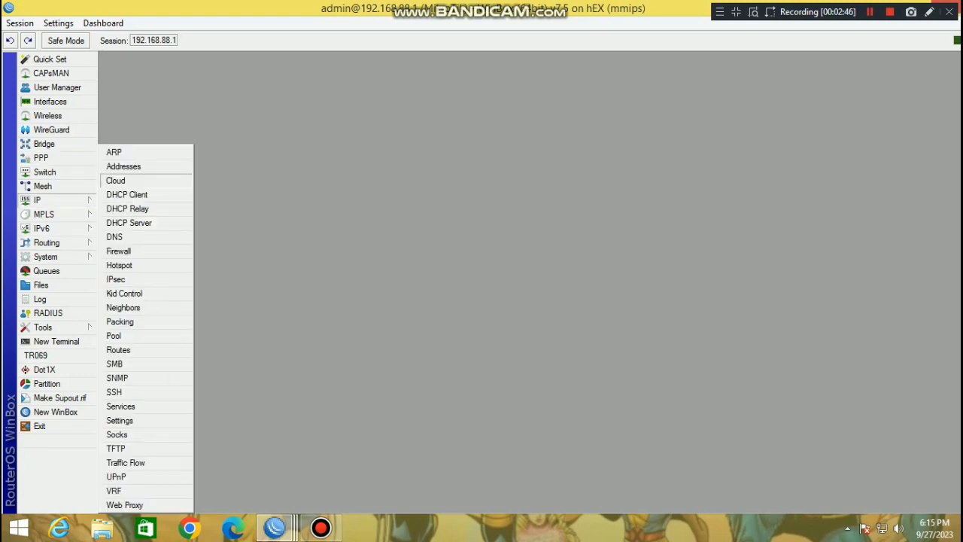
pyautogui.click(155, 166)
pyautogui.moveTo(519, 168); pyautogui.dragTo(560, 139)
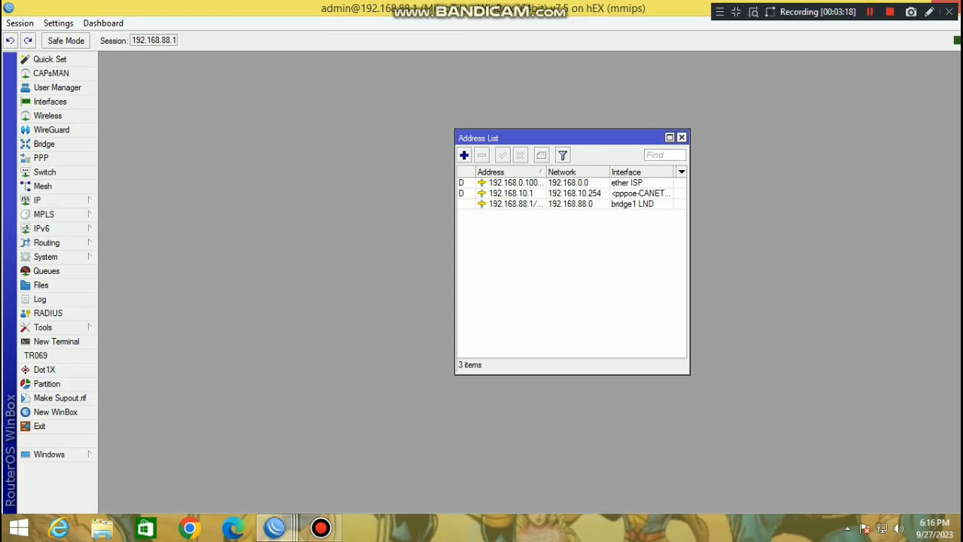
pyautogui.press('Escape')
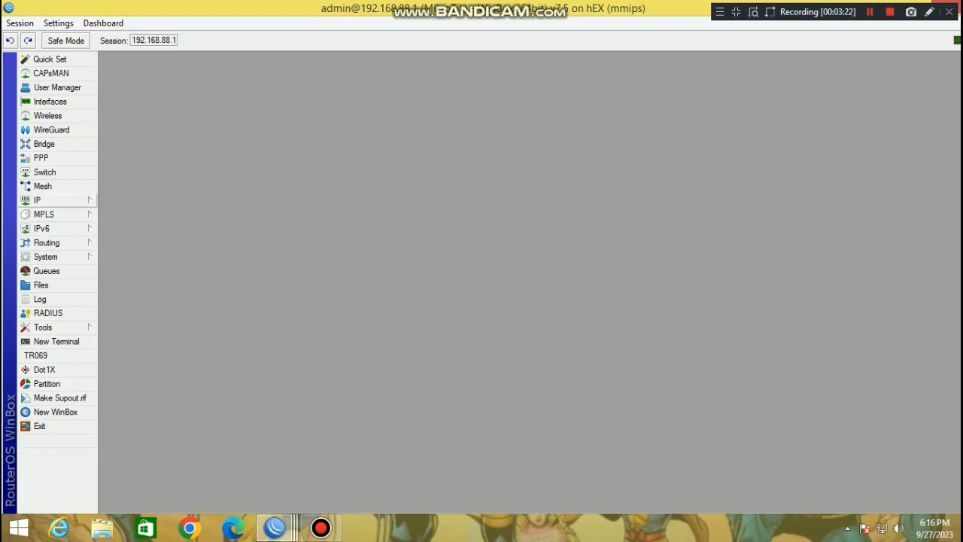
# Step: Review the router's IP pools and the pppoe pool's settings, and confirm the pool as it is
pyautogui.click(52, 200)
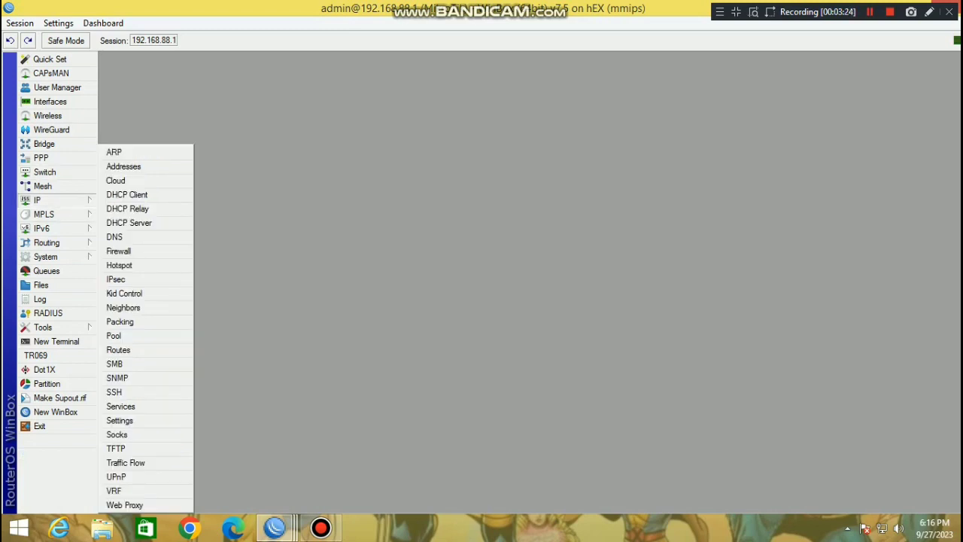
pyautogui.click(116, 336)
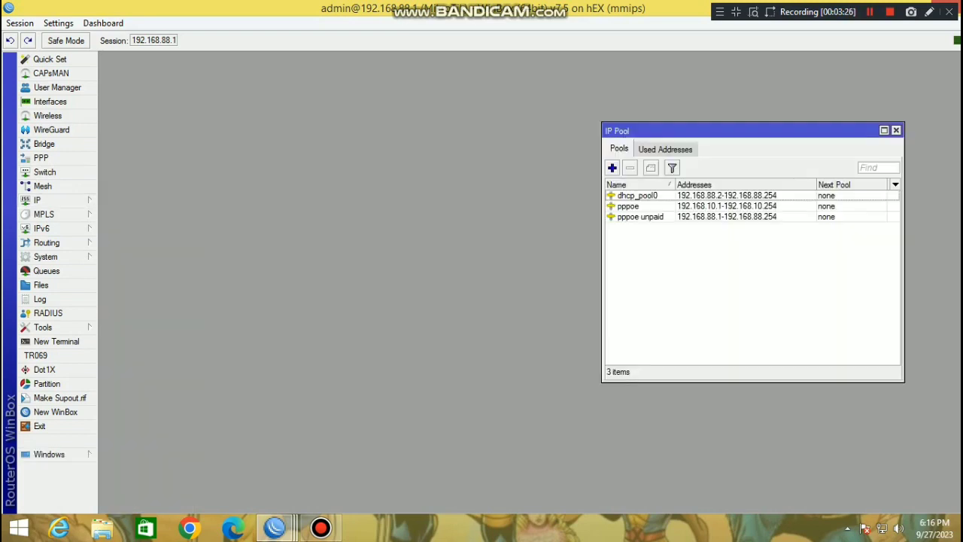
pyautogui.moveTo(728, 130); pyautogui.dragTo(408, 130)
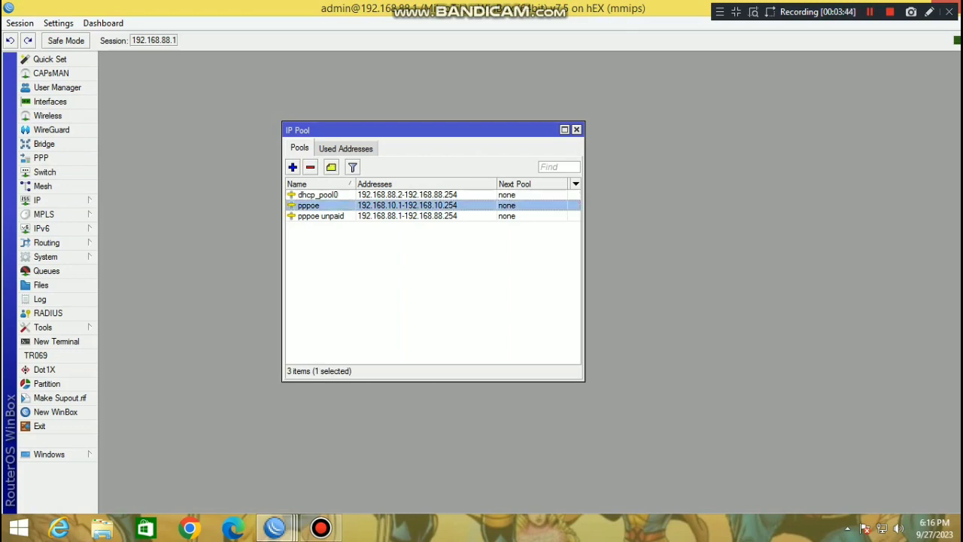
pyautogui.doubleClick(309, 206)
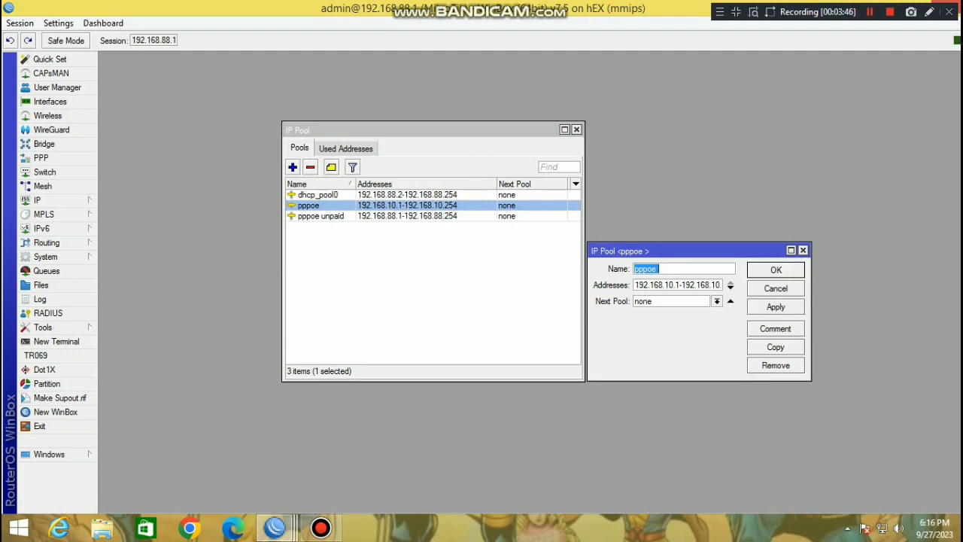
pyautogui.moveTo(692, 251); pyautogui.dragTo(722, 208)
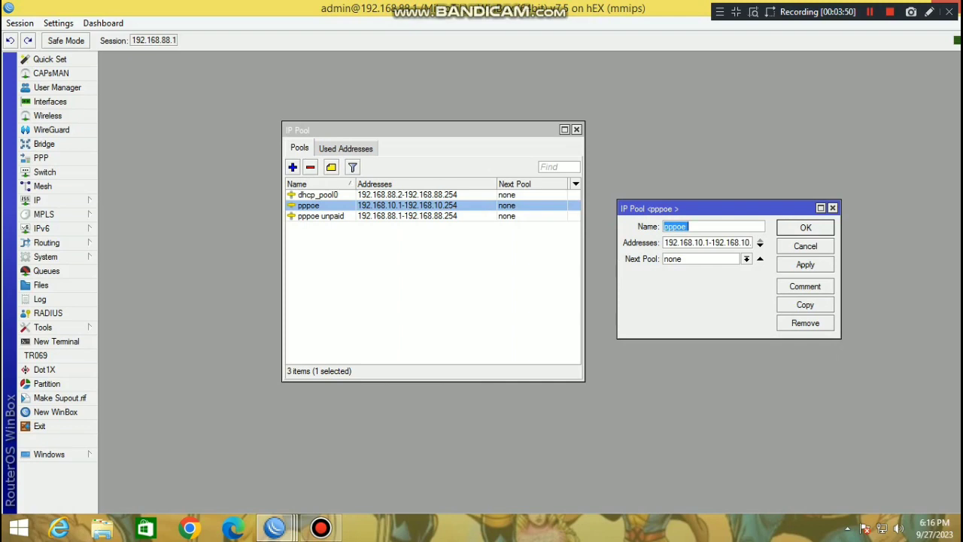
pyautogui.click(805, 264)
pyautogui.click(805, 227)
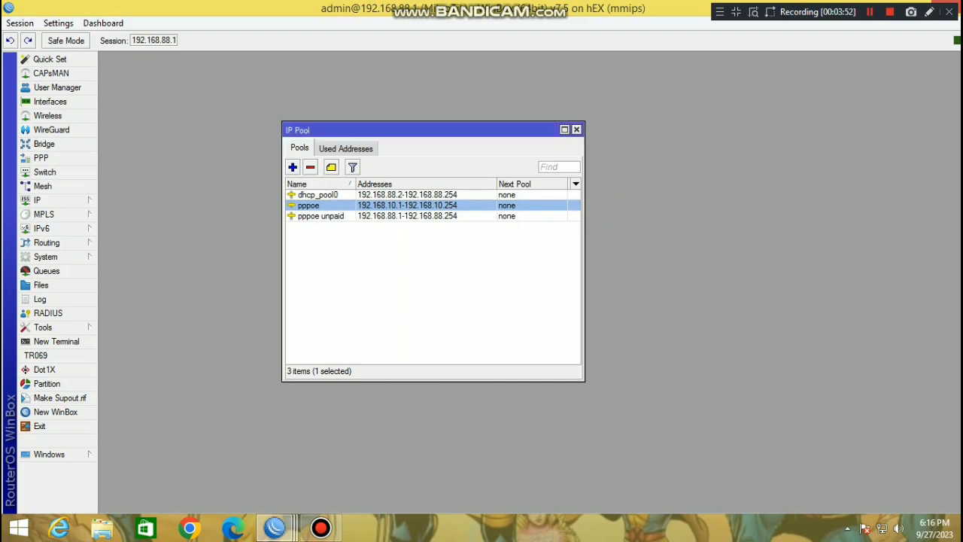
pyautogui.click(577, 129)
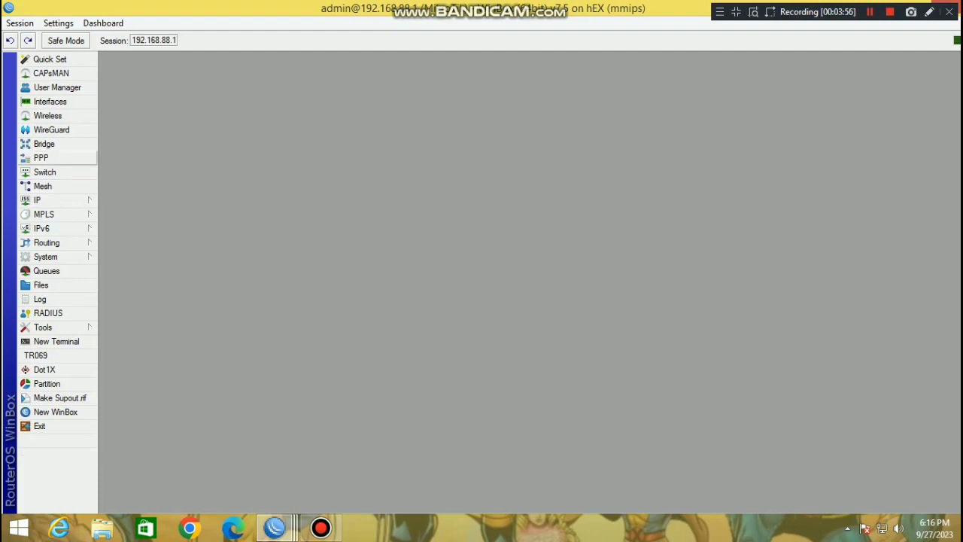
# Step: Look through the PPP profiles, secrets and active connections
pyautogui.click(40, 157)
pyautogui.moveTo(339, 84); pyautogui.dragTo(661, 87)
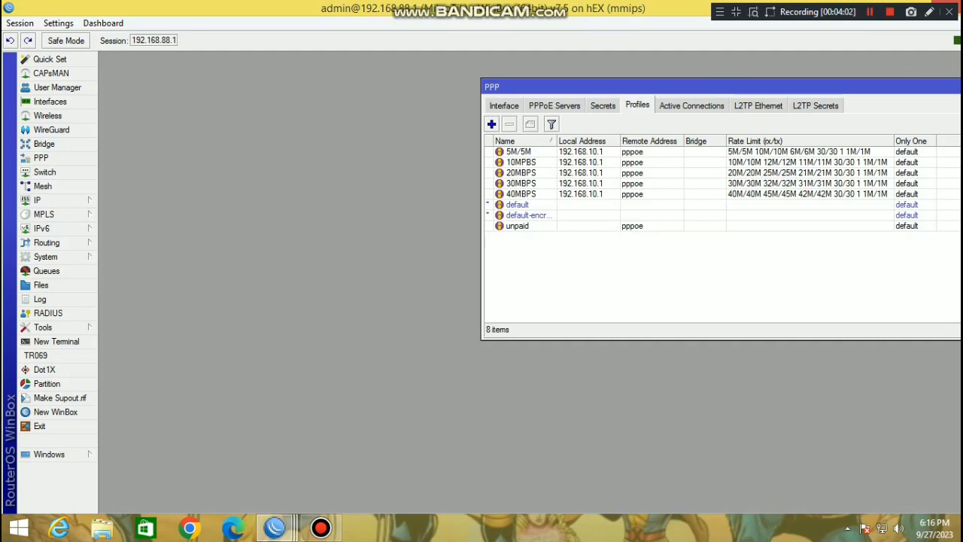
pyautogui.click(603, 105)
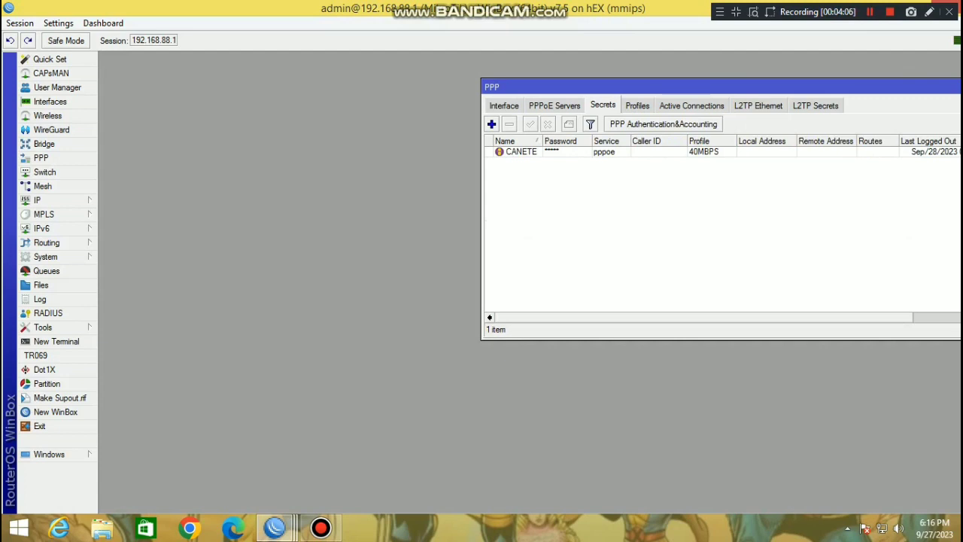
pyautogui.click(692, 105)
pyautogui.moveTo(692, 87); pyautogui.dragTo(490, 99)
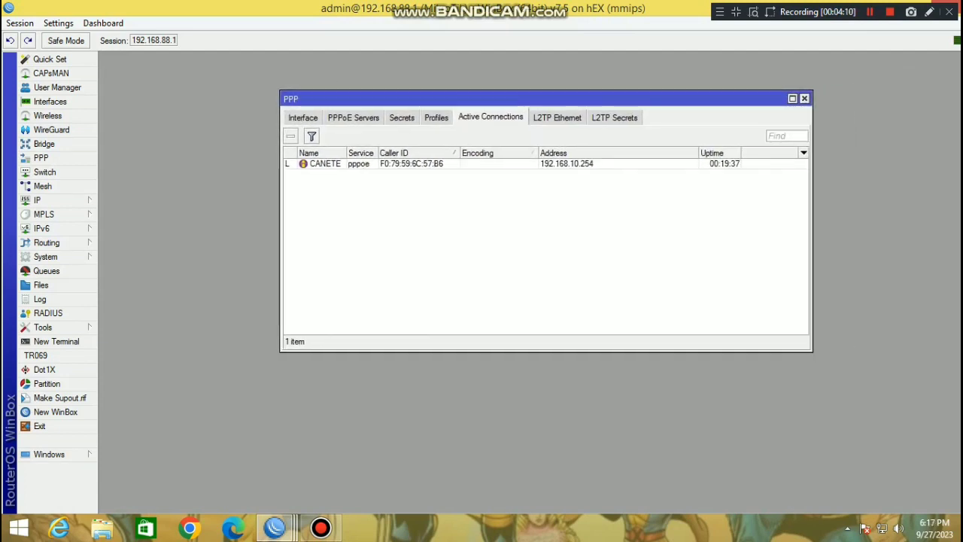
# Step: Review the PPPOE server's service settings, check its interface against the bridge list, and confirm the settings
pyautogui.click(353, 118)
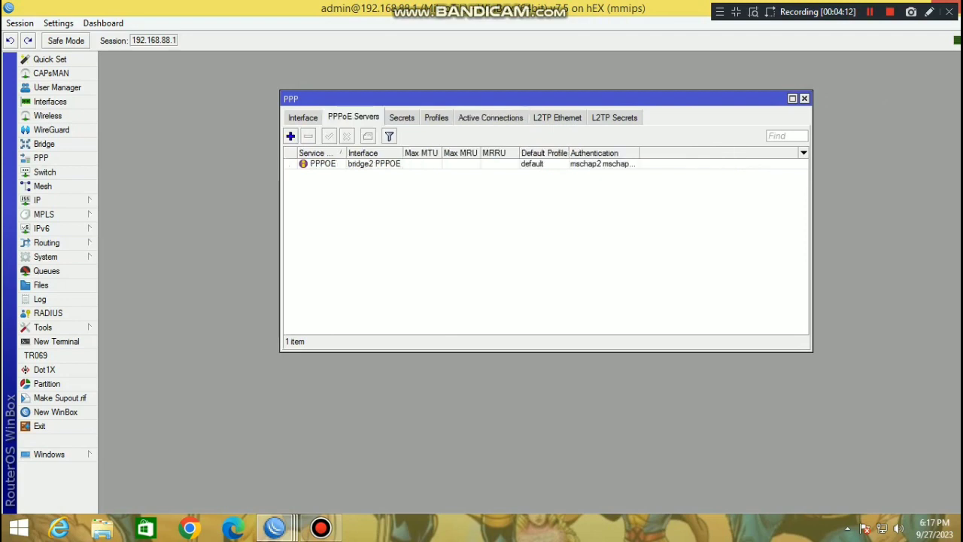
pyautogui.doubleClick(323, 164)
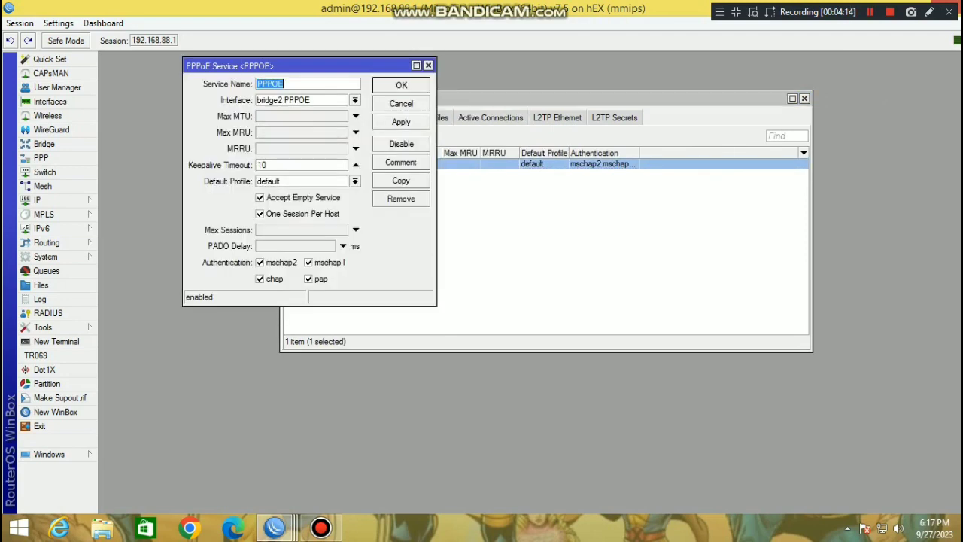
pyautogui.moveTo(301, 65); pyautogui.dragTo(552, 124)
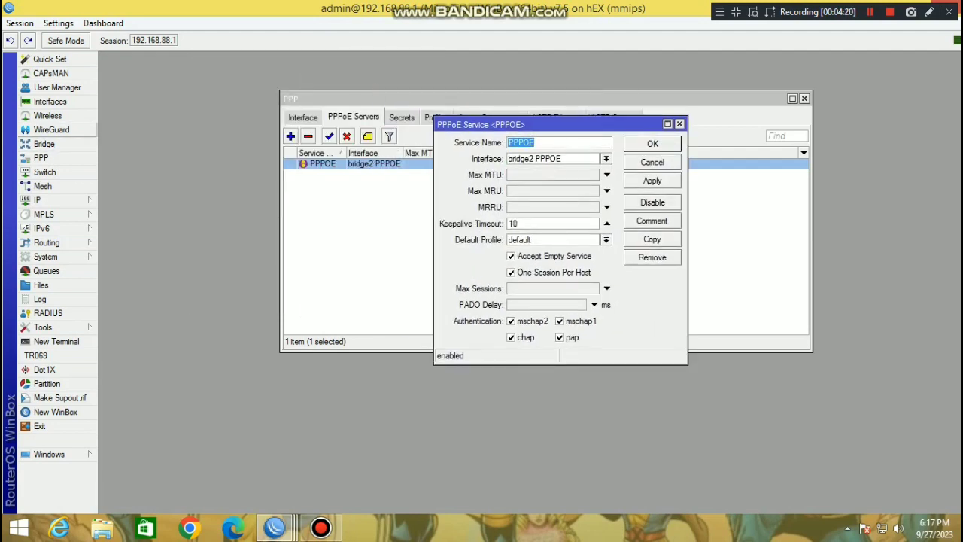
pyautogui.click(43, 143)
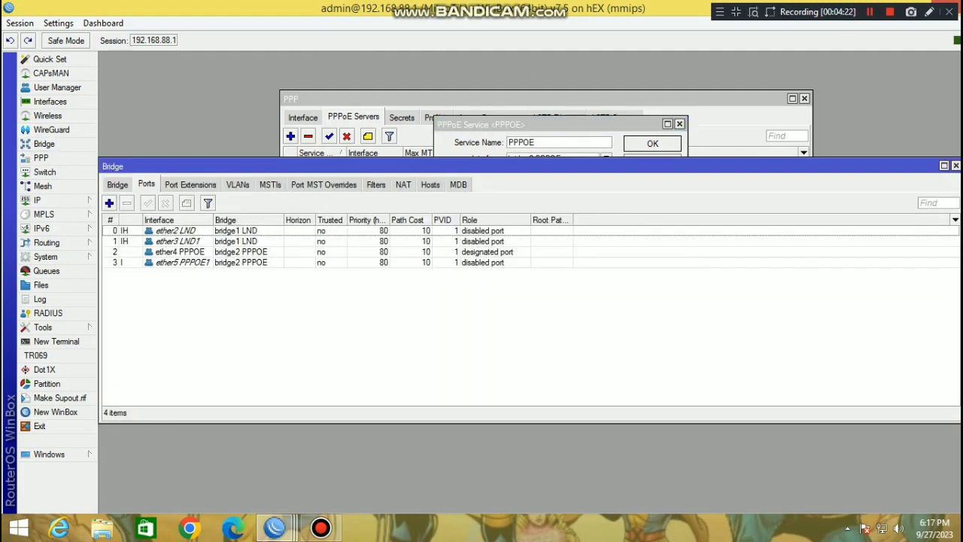
pyautogui.click(118, 184)
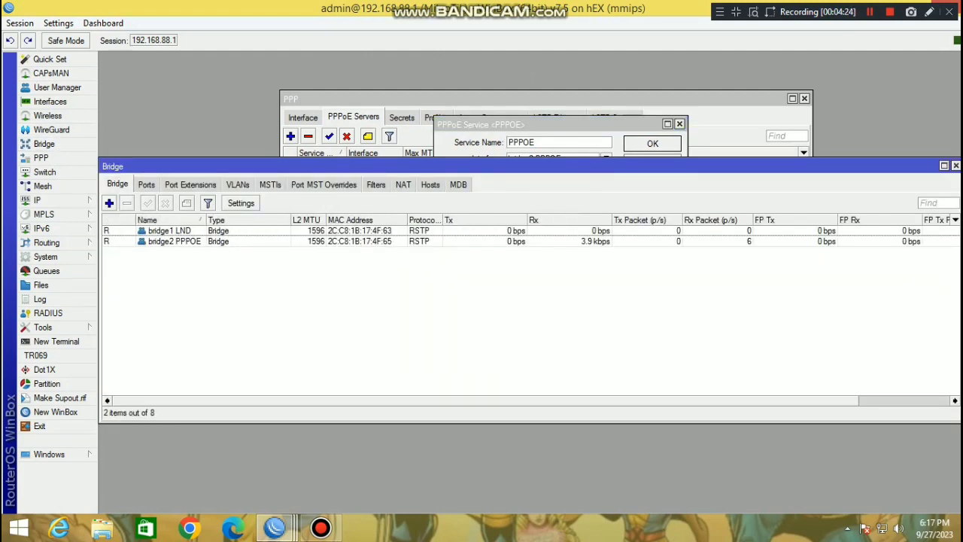
pyautogui.click(956, 165)
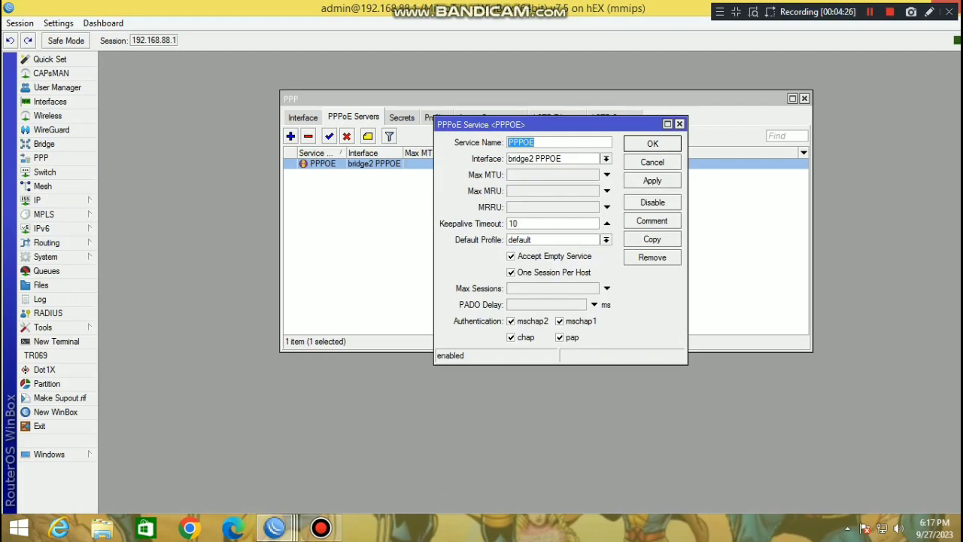
pyautogui.moveTo(565, 124); pyautogui.dragTo(546, 189)
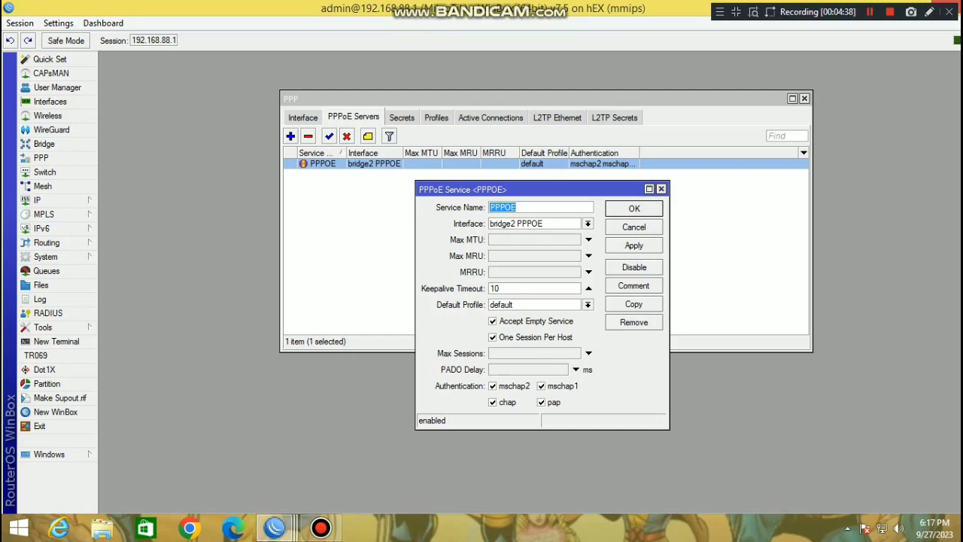
pyautogui.click(634, 245)
pyautogui.click(633, 208)
pyautogui.click(602, 240)
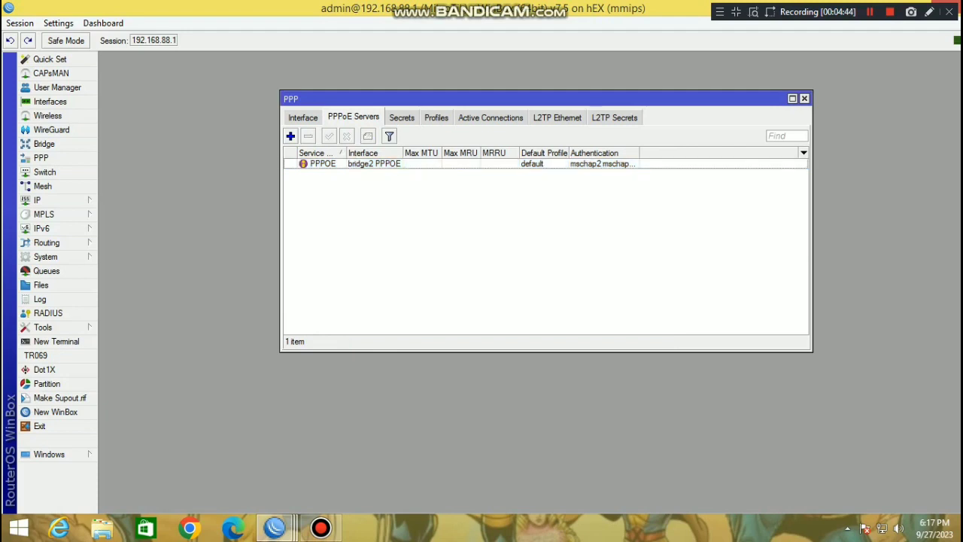
# Step: In the 5M/5M PPP profile, select pppoe as the remote address, with the IP pool list open for reference
pyautogui.click(436, 117)
pyautogui.doubleClick(317, 164)
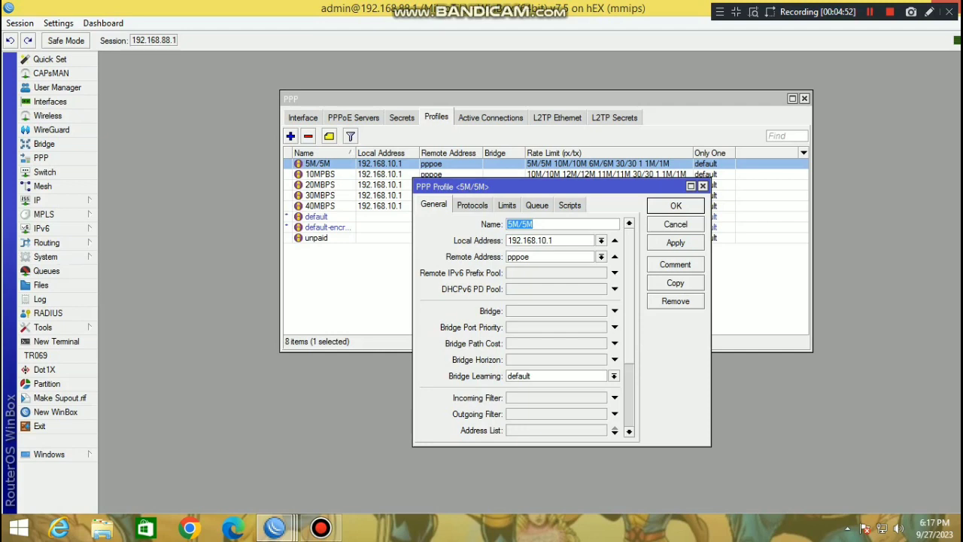
pyautogui.click(45, 200)
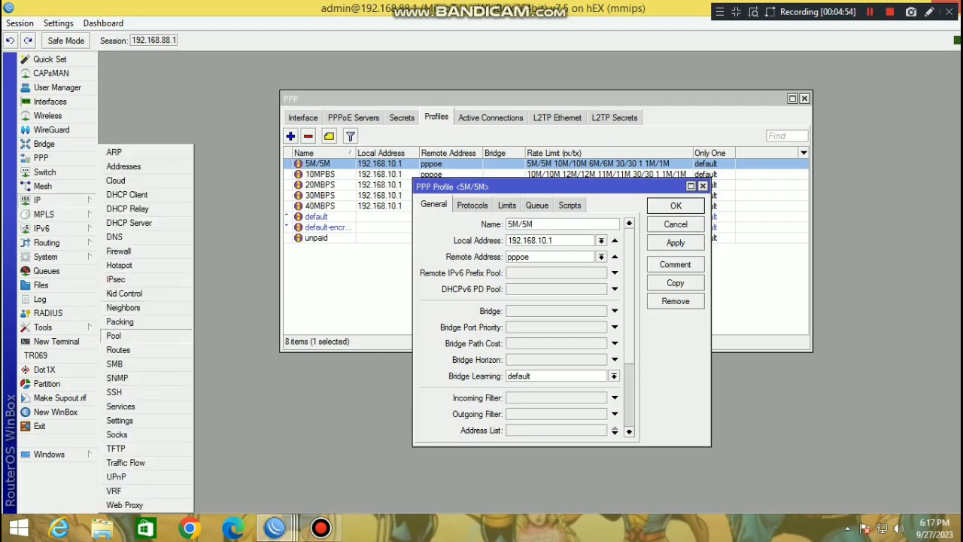
pyautogui.click(114, 336)
pyautogui.moveTo(433, 122); pyautogui.dragTo(268, 148)
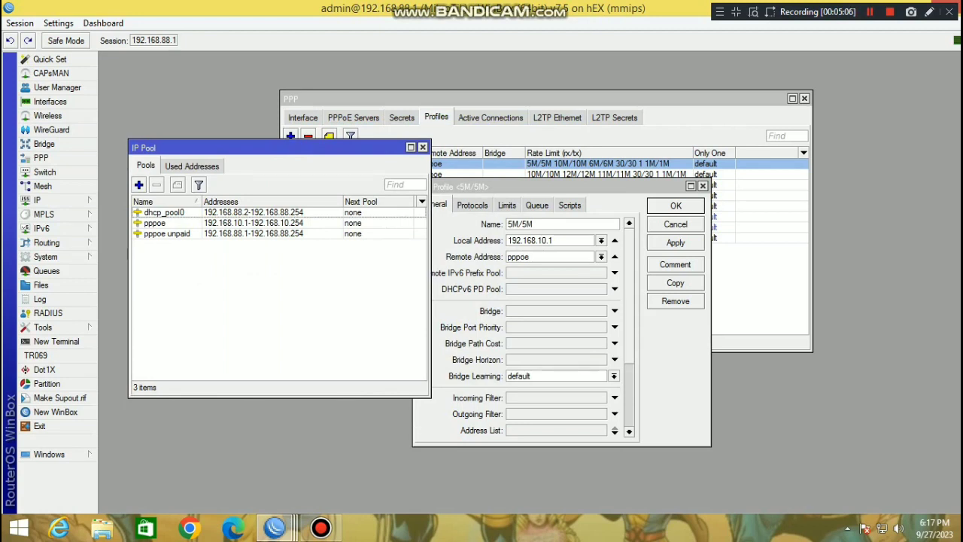
pyautogui.click(601, 257)
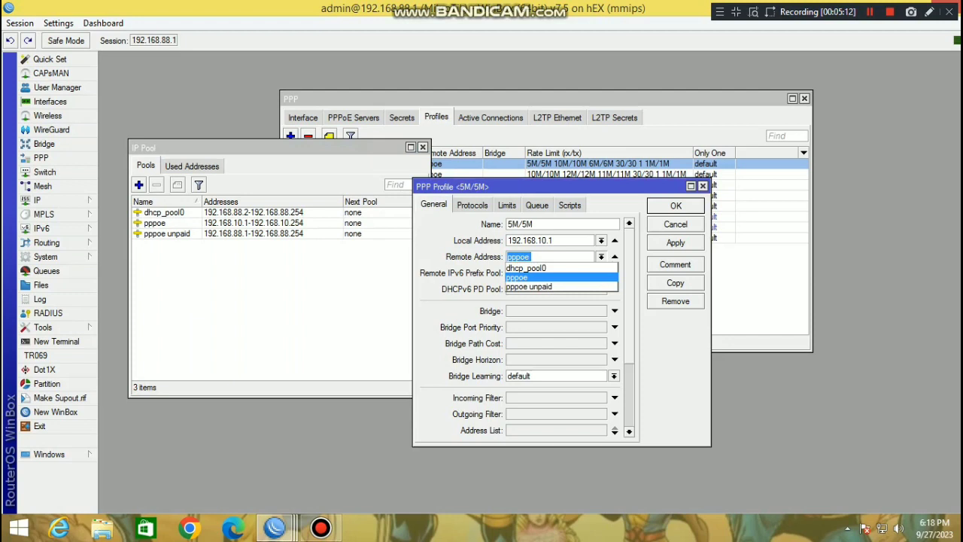
pyautogui.click(518, 278)
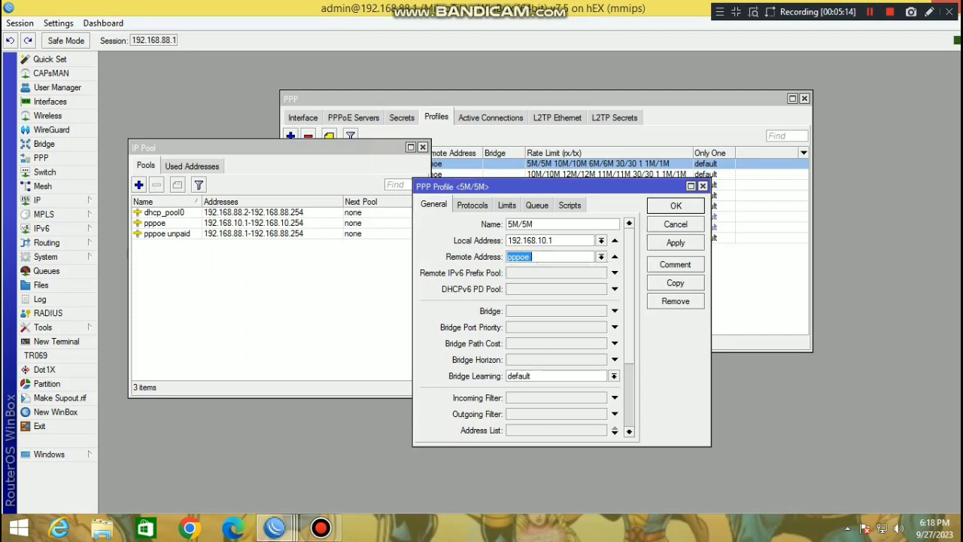
# Step: Check the address range of the pppoe pool and close the IP pool list
pyautogui.doubleClick(155, 223)
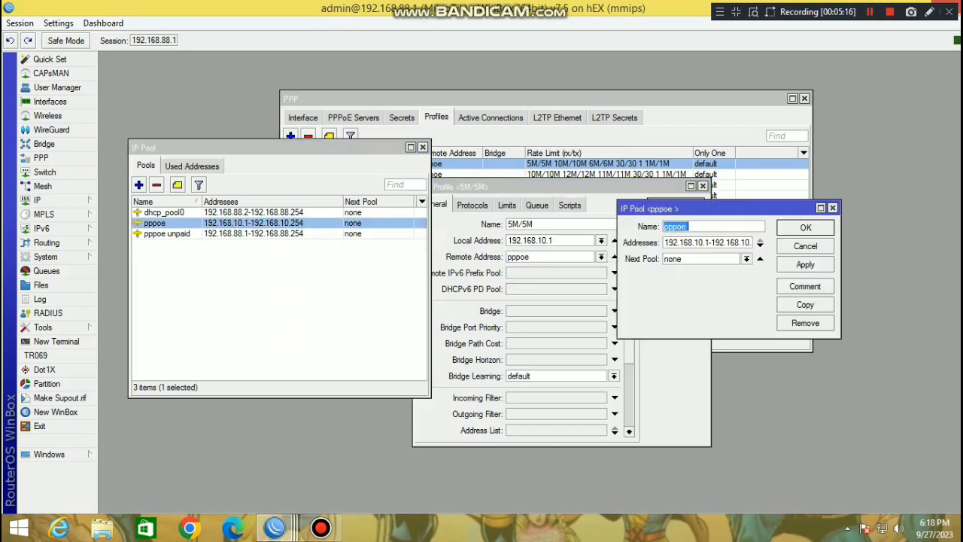
pyautogui.click(833, 208)
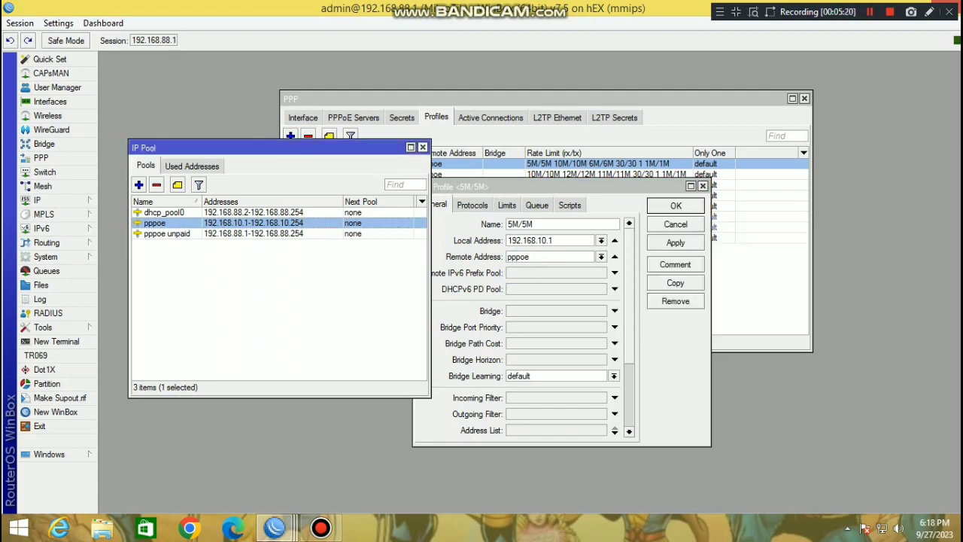
pyautogui.click(423, 147)
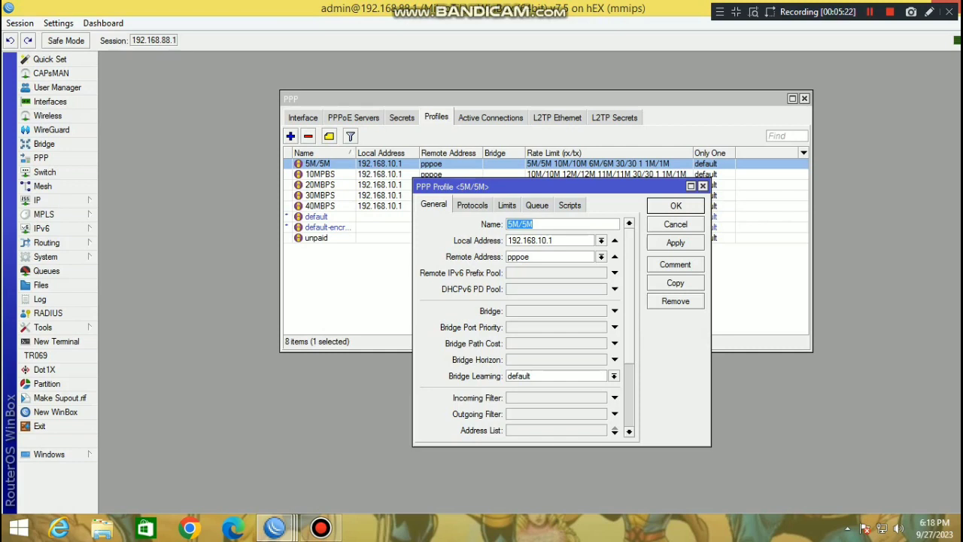
# Step: Examine the 5M/5M profile's protocol options and its full rate limit string
pyautogui.click(472, 205)
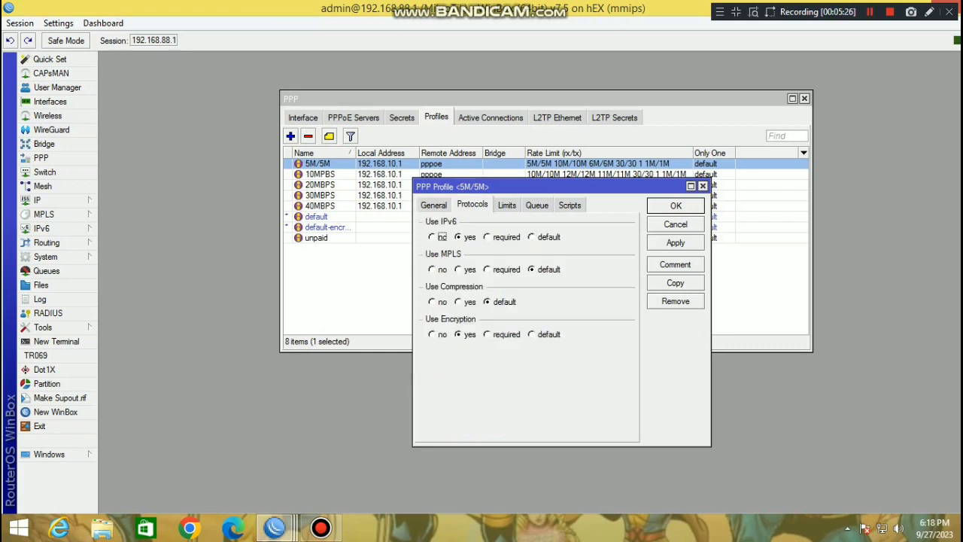
pyautogui.hotkey('ctrl', 'Tab')
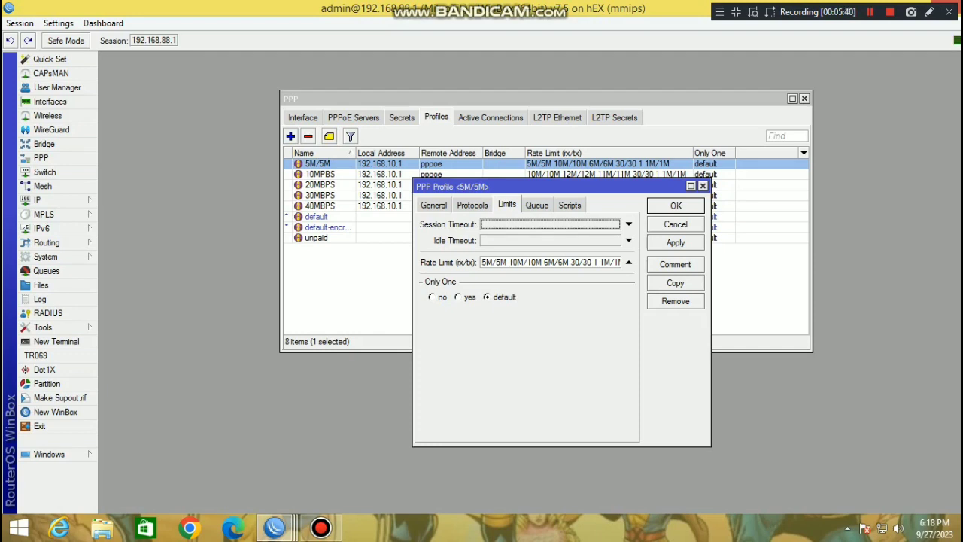
pyautogui.moveTo(557, 187); pyautogui.dragTo(514, 189)
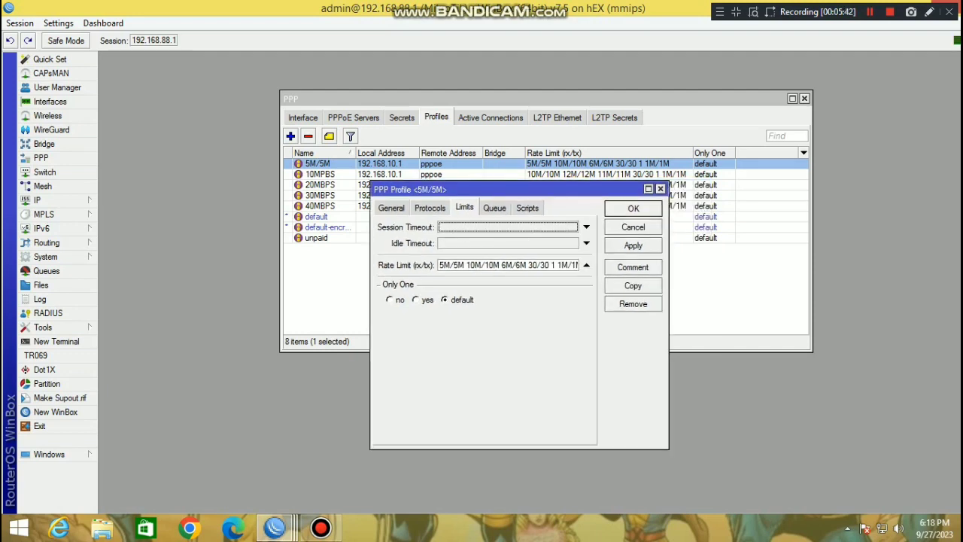
pyautogui.moveTo(439, 265); pyautogui.dragTo(575, 264)
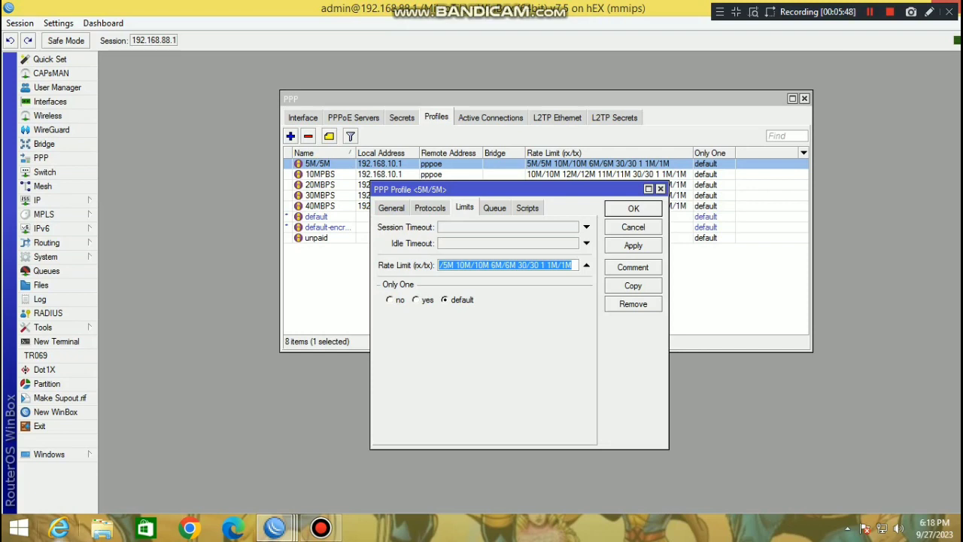
pyautogui.click(189, 528)
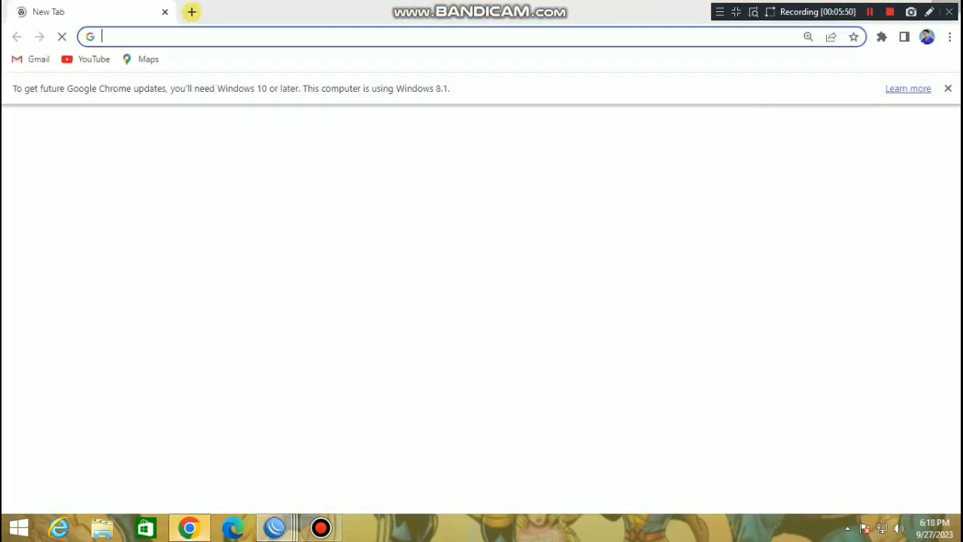
pyautogui.click(94, 58)
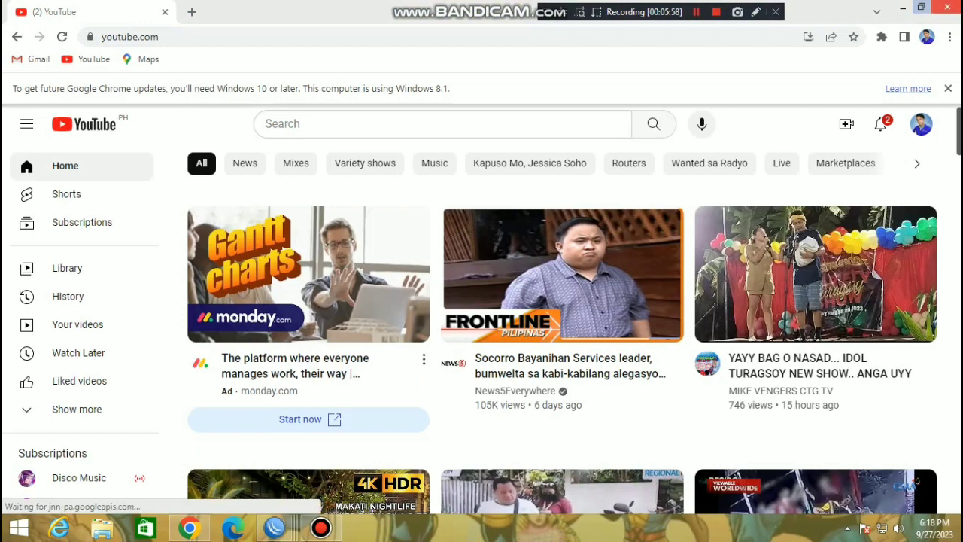
pyautogui.click(421, 124)
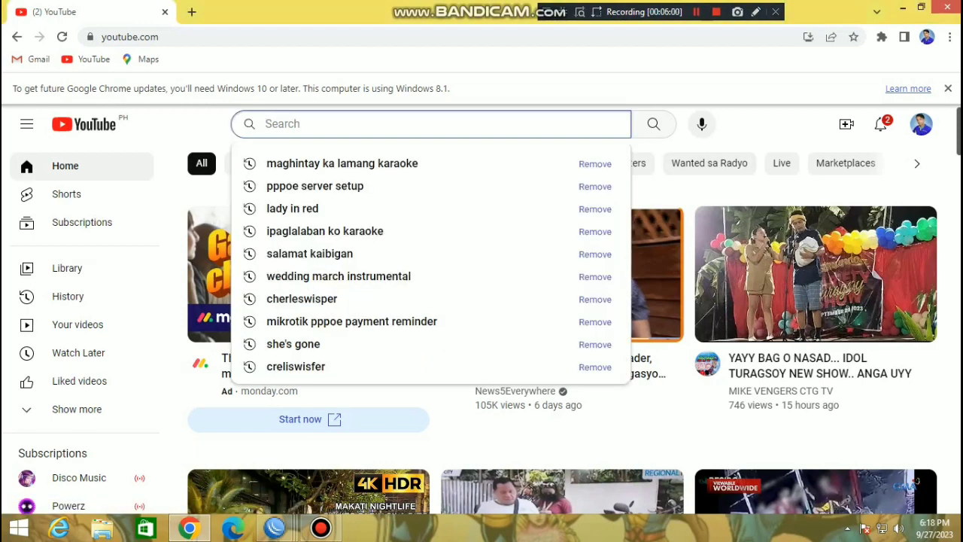
pyautogui.click(947, 6)
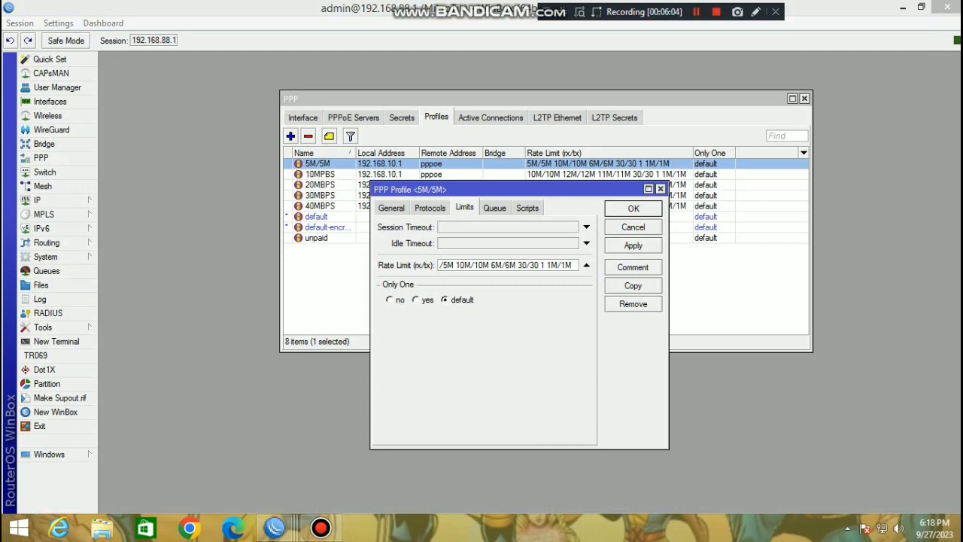
# Step: Switch to Internet Download Manager, open the folder of the downloaded "(payment) reminder over mikrotik webproxy" video, and play it briefly
pyautogui.click(903, 6)
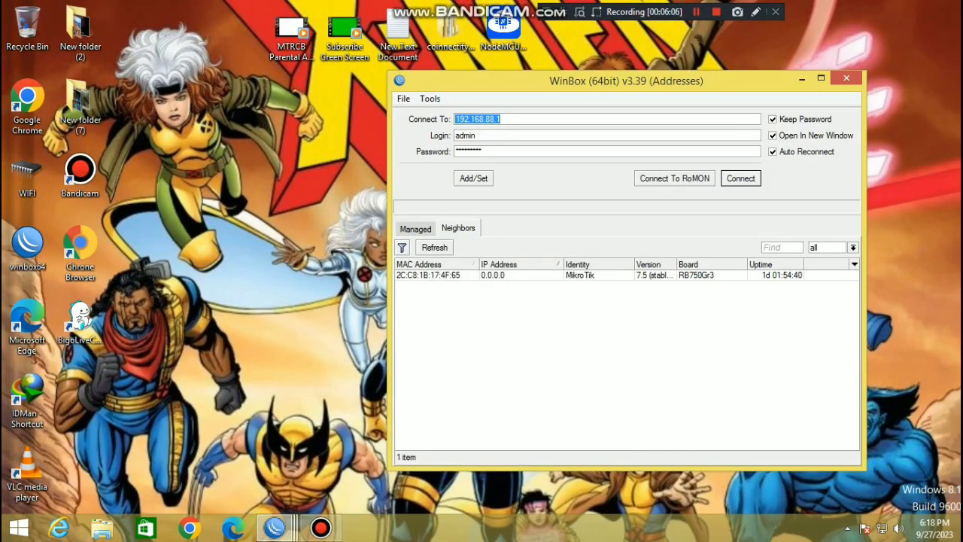
pyautogui.doubleClick(27, 397)
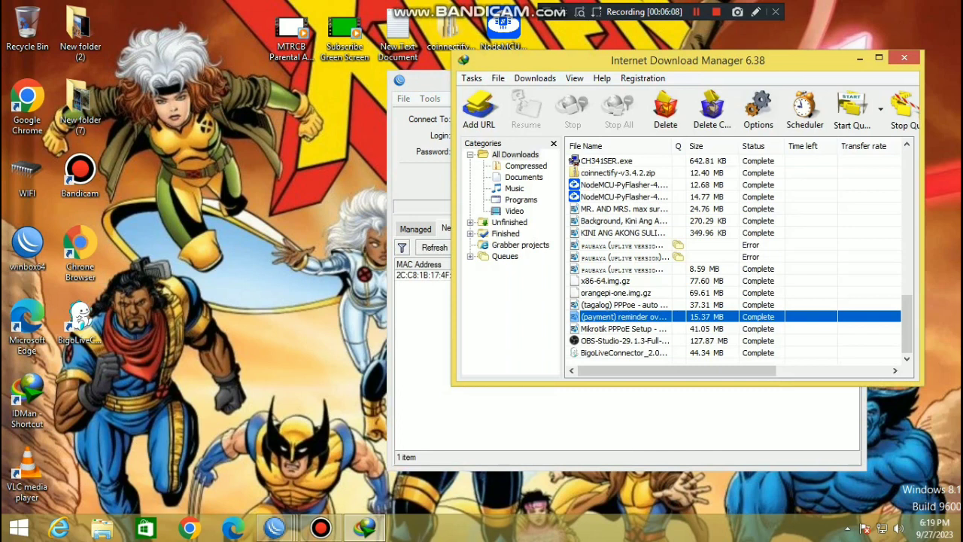
pyautogui.doubleClick(623, 316)
pyautogui.click(847, 72)
pyautogui.click(822, 353)
pyautogui.rightClick(622, 316)
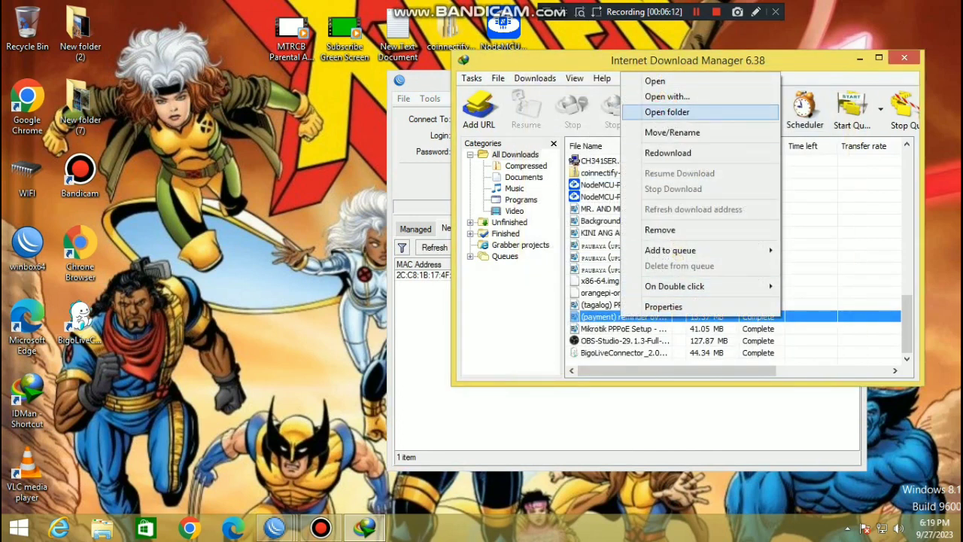
pyautogui.click(662, 111)
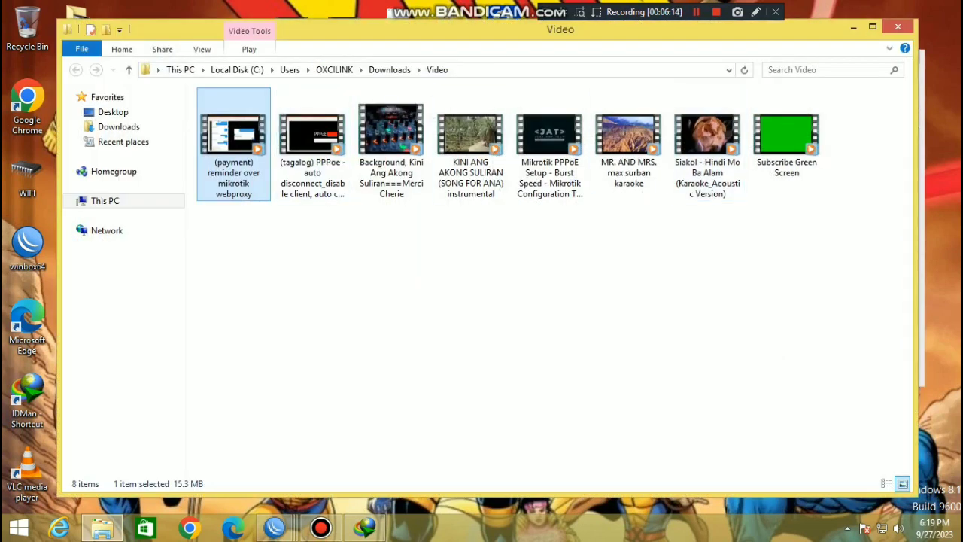
pyautogui.press('Return')
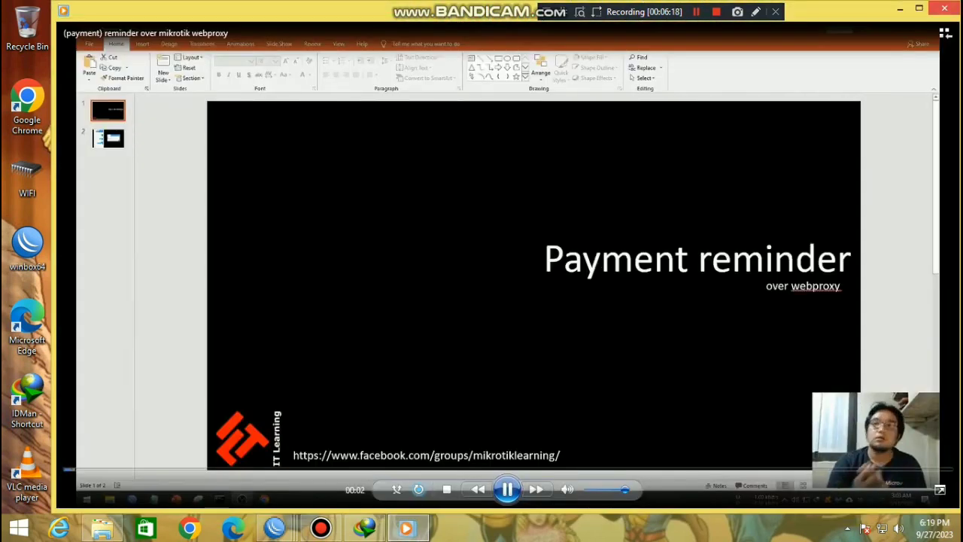
pyautogui.click(944, 8)
# Step: Open YouTube in Chrome and copy the payment reminder video's file name from the Video folder in File Explorer
pyautogui.click(189, 527)
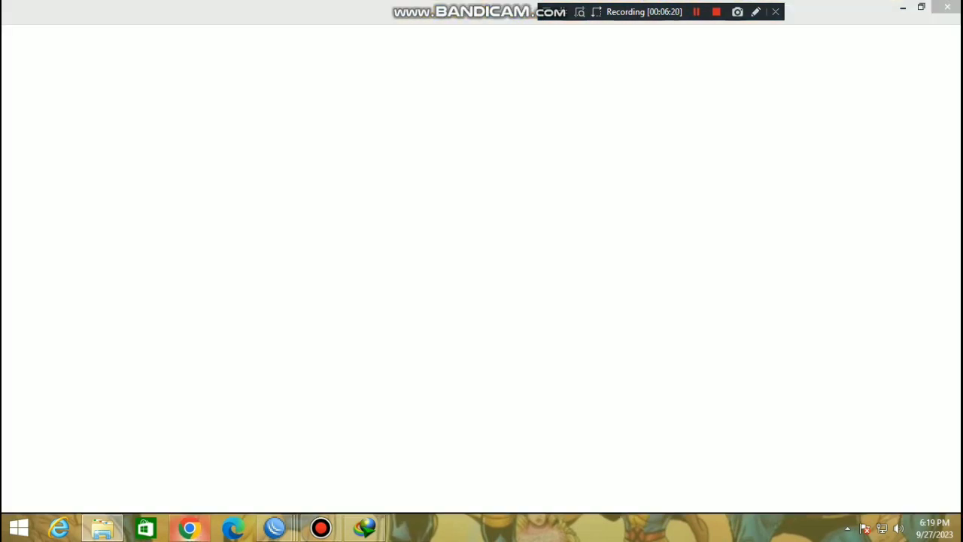
pyautogui.click(87, 60)
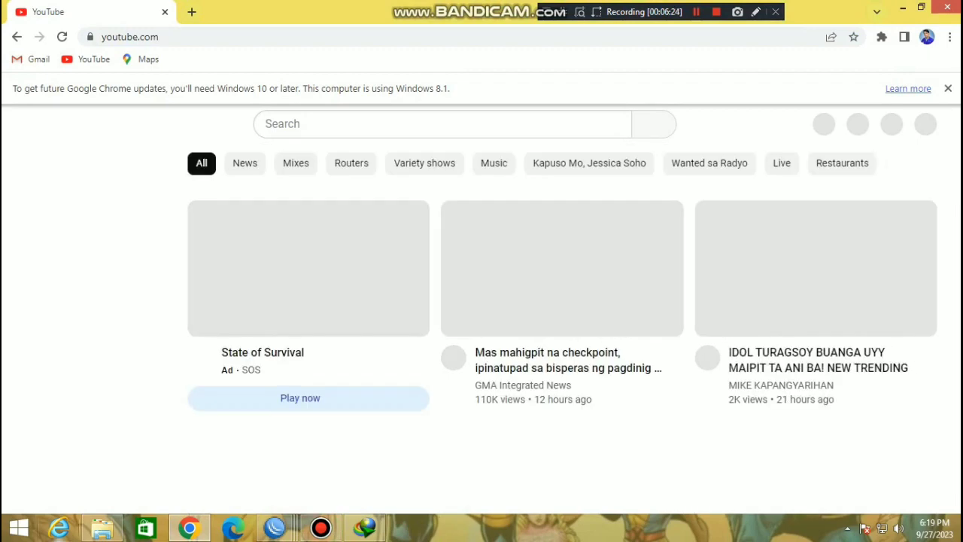
pyautogui.click(102, 527)
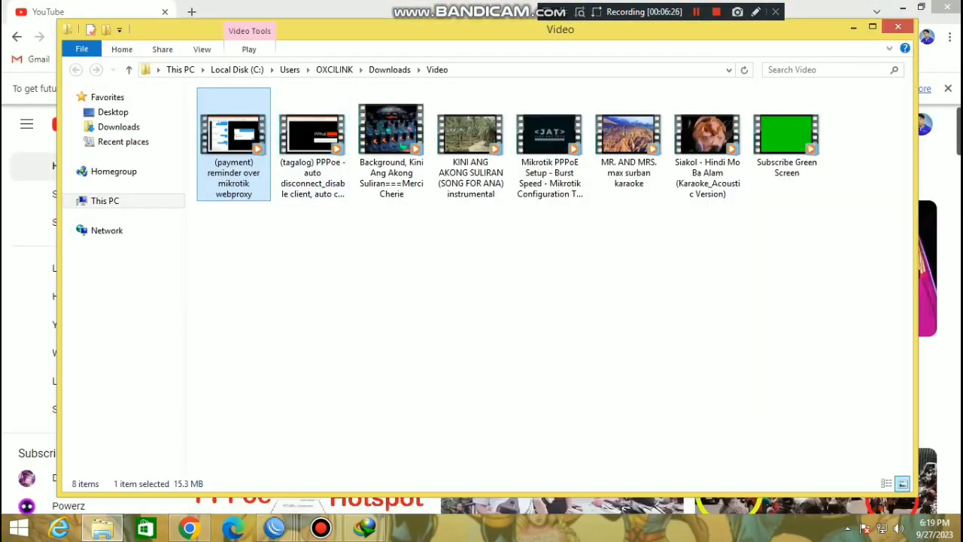
pyautogui.rightClick(223, 174)
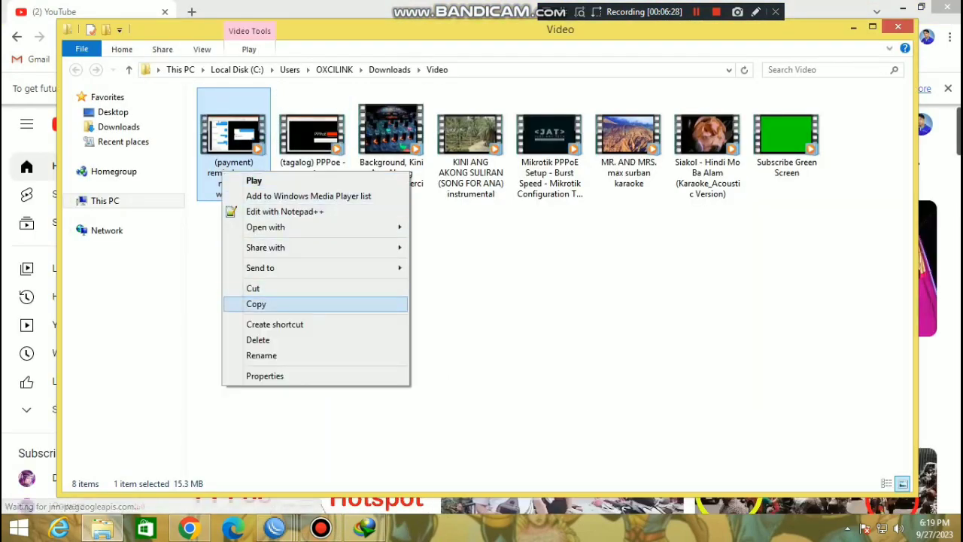
pyautogui.click(261, 356)
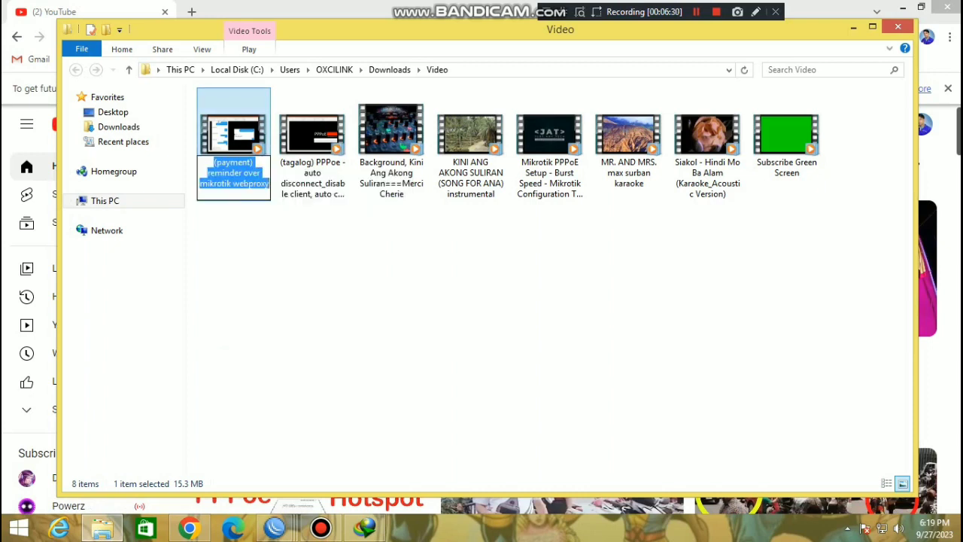
pyautogui.rightClick(233, 188)
pyautogui.click(267, 229)
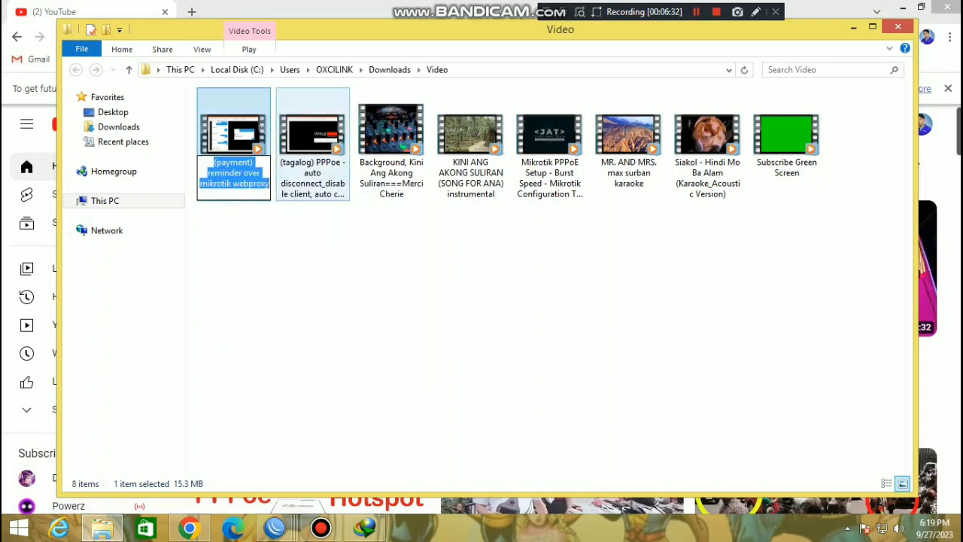
pyautogui.rightClick(240, 173)
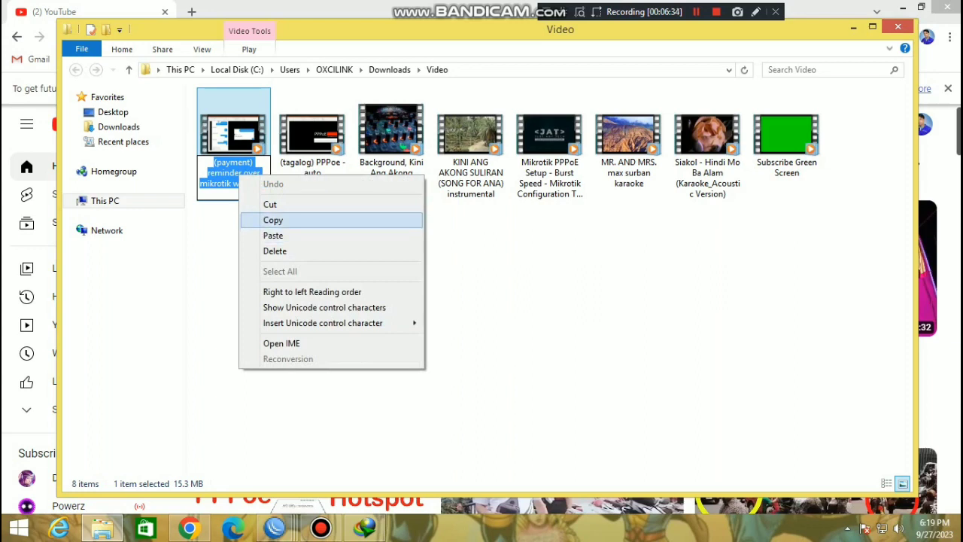
pyautogui.click(273, 221)
pyautogui.click(272, 222)
pyautogui.click(898, 27)
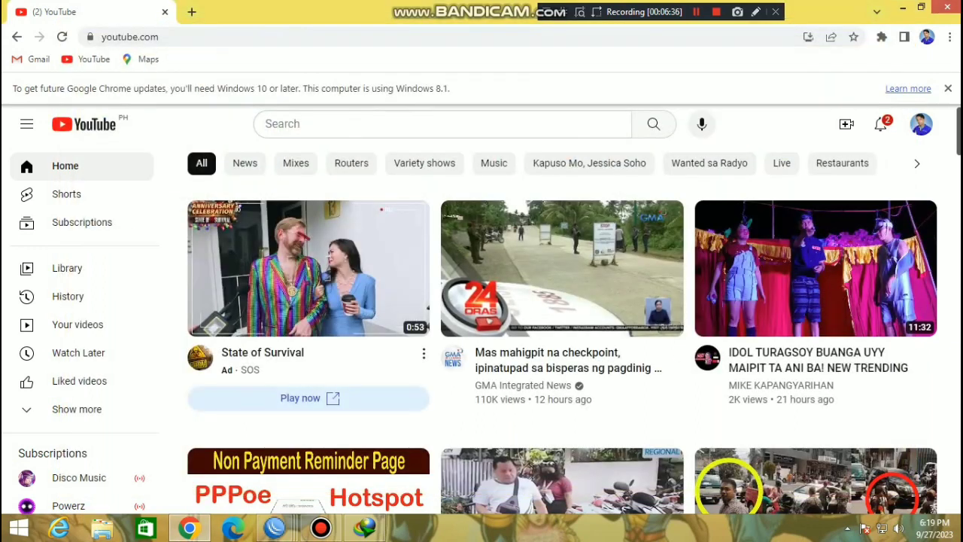
# Step: Search YouTube for "(payment) reminder over mikrotik webproxy" and open the video with that title
pyautogui.rightClick(385, 123)
pyautogui.click(398, 204)
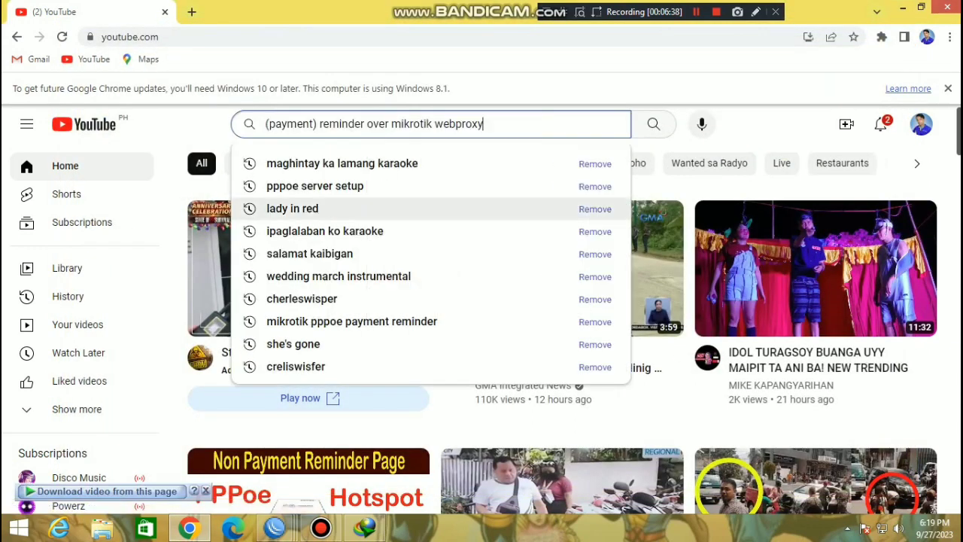
pyautogui.click(653, 123)
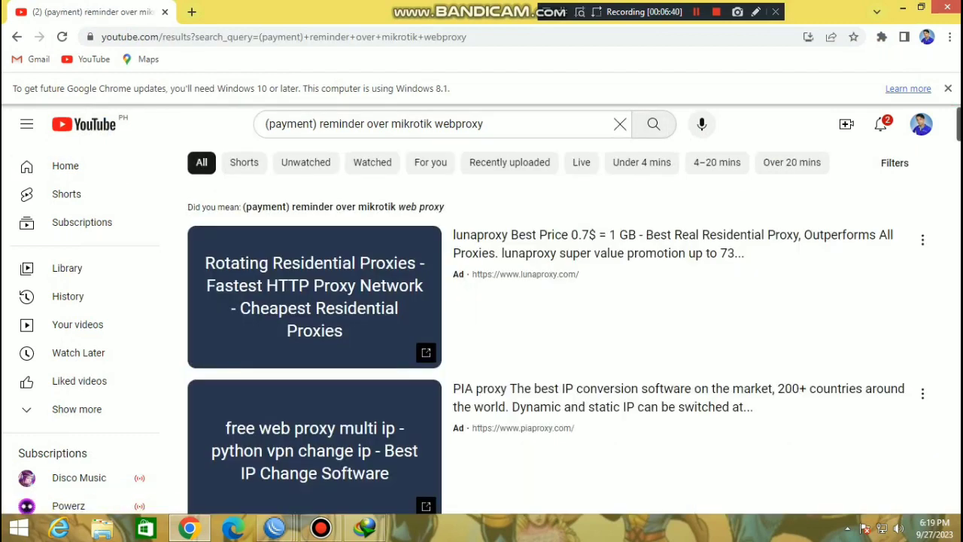
pyautogui.scroll(-4, 315, 324)
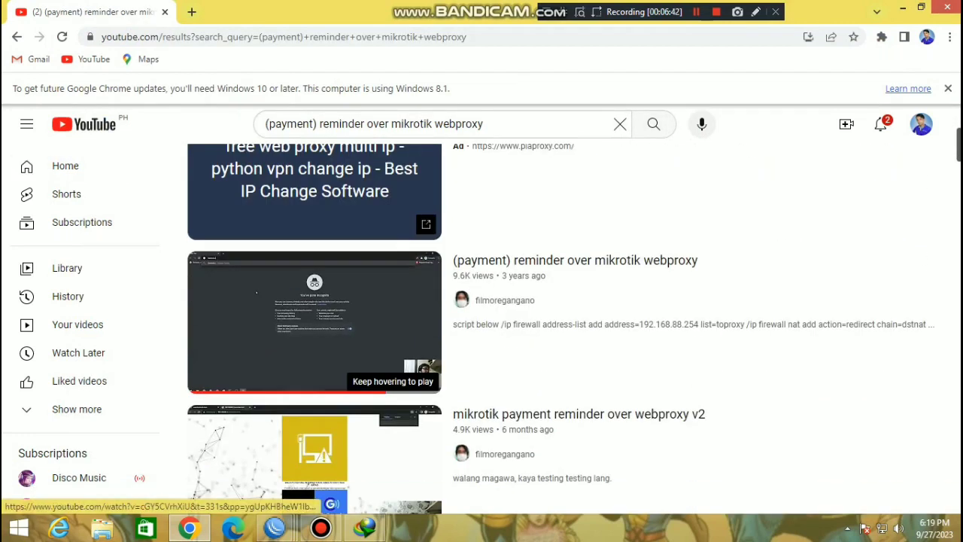
pyautogui.click(256, 293)
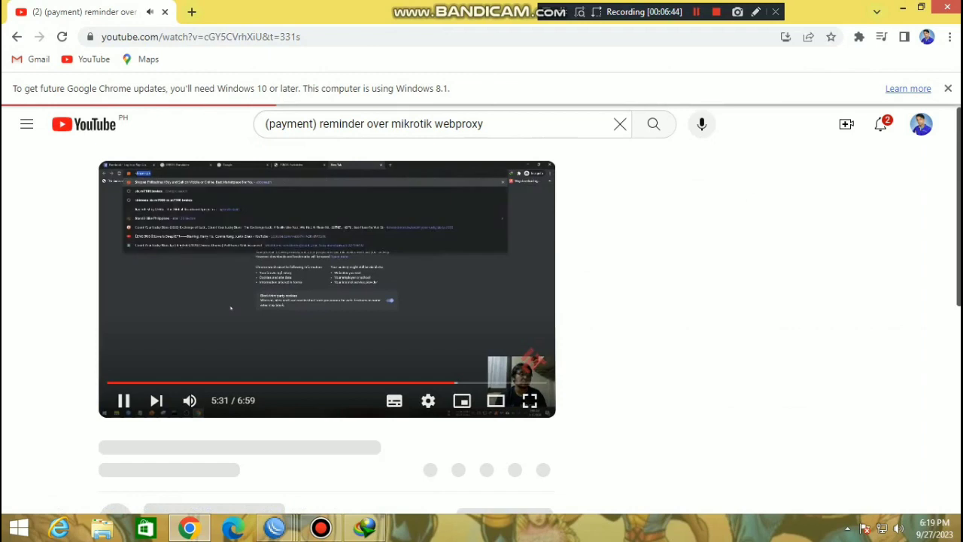
# Step: Open the channel of the video's creator and browse its uploaded videos
pyautogui.click(175, 339)
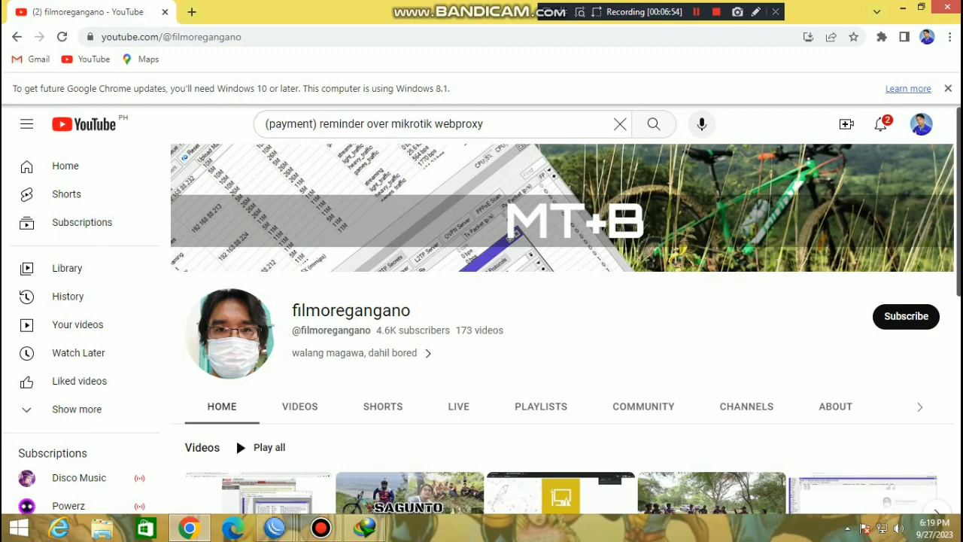
pyautogui.scroll(-3, 481, 323)
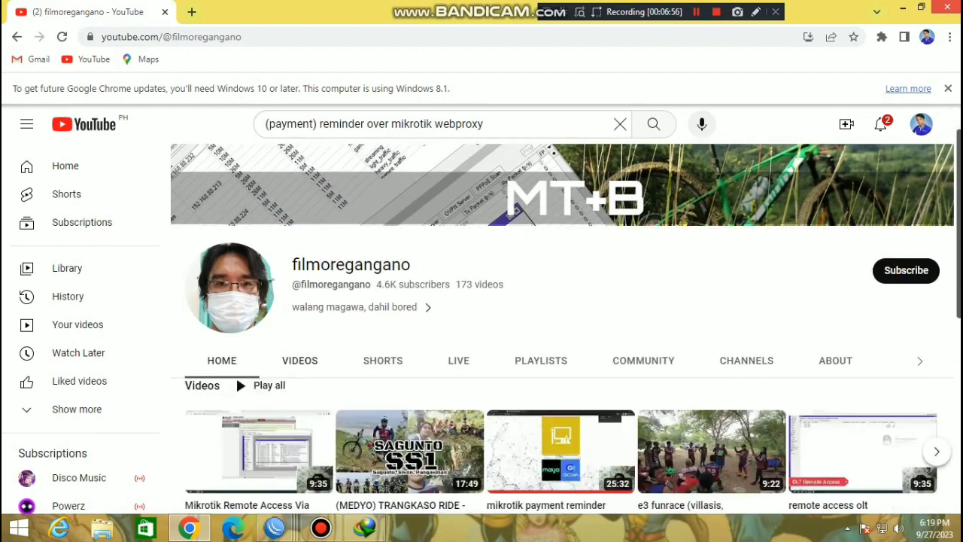
pyautogui.scroll(1, 235, 225)
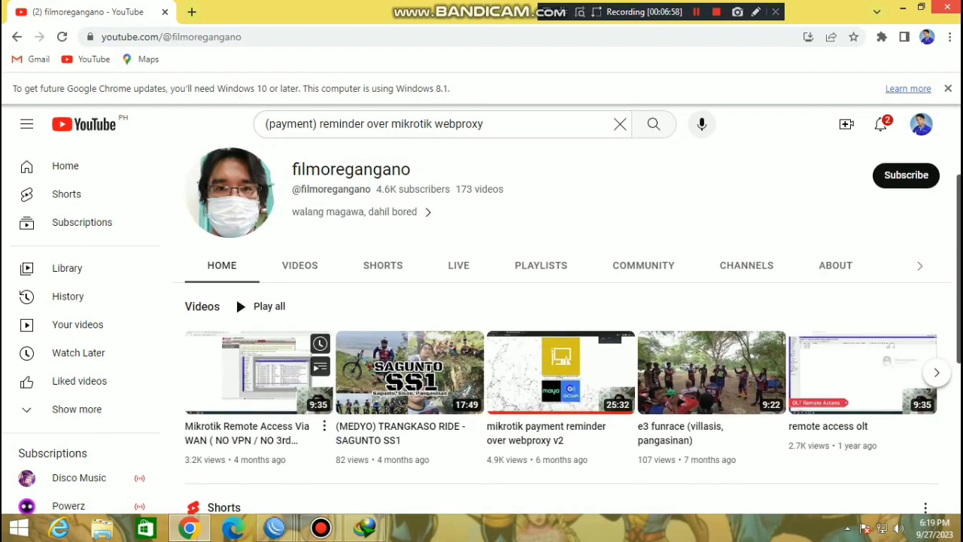
pyautogui.scroll(1, 235, 295)
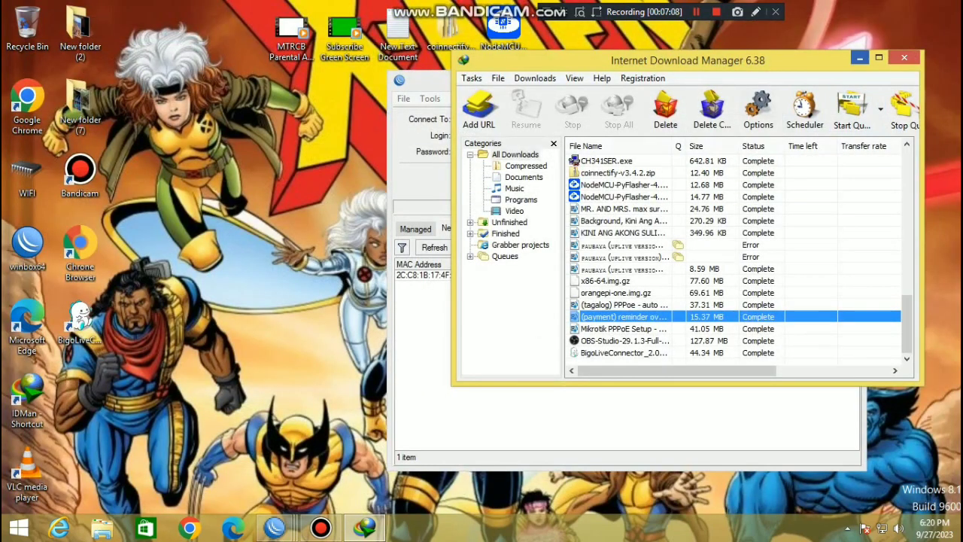
# Step: Minimize Internet Download Manager and switch back to the WinBox session on 192.168.88.1
pyautogui.click(859, 58)
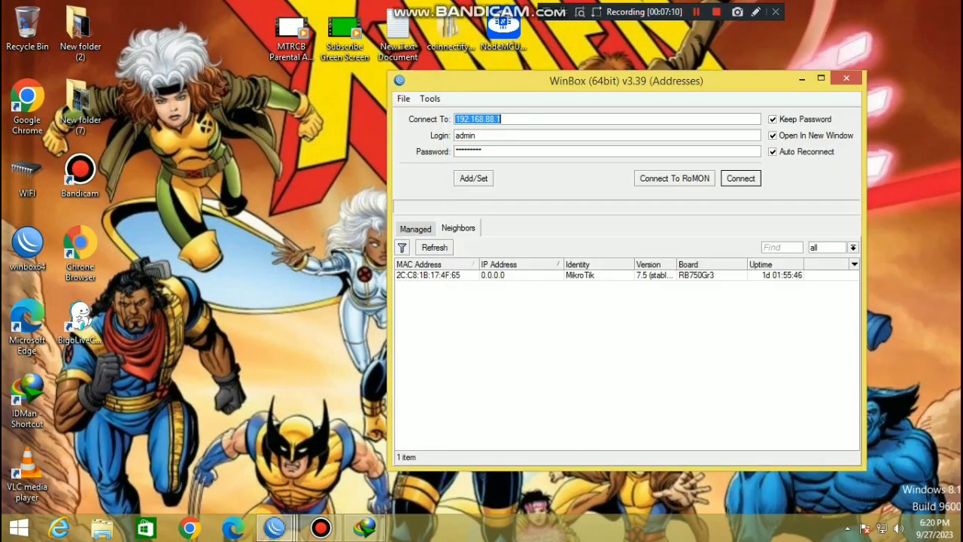
pyautogui.click(320, 527)
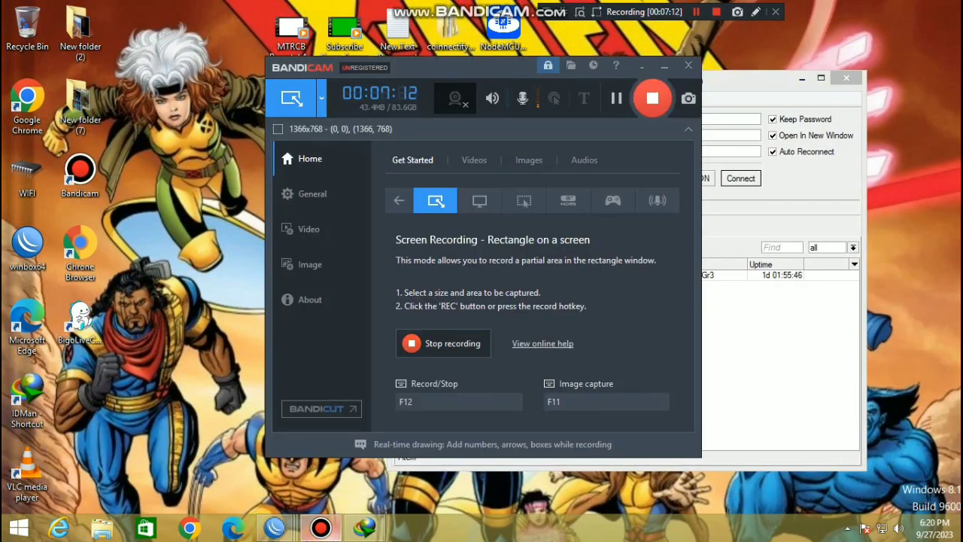
pyautogui.moveTo(274, 526)
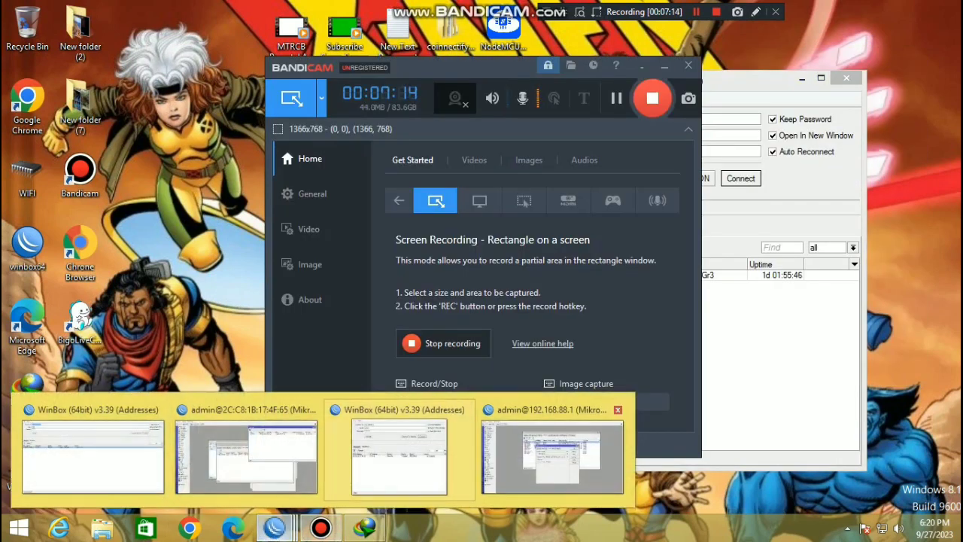
pyautogui.click(556, 451)
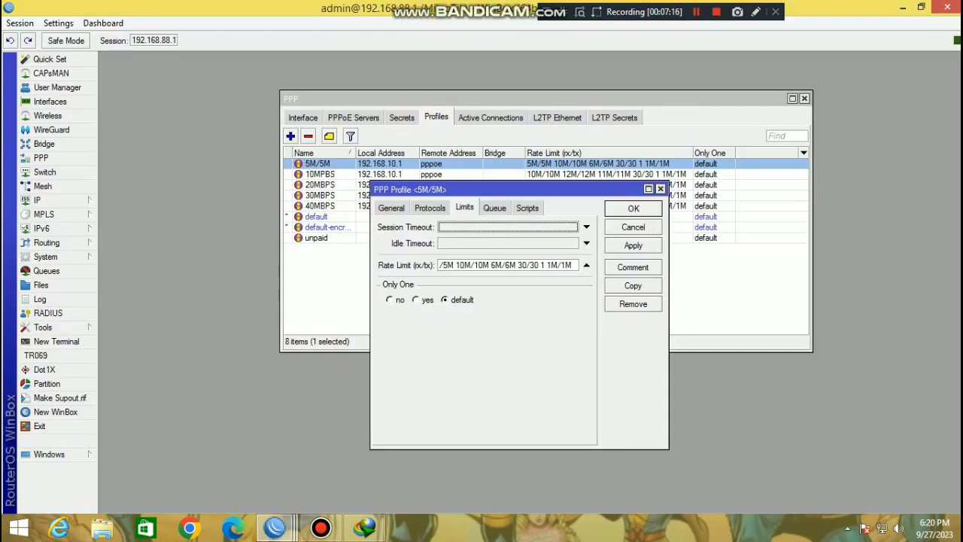
# Step: Move the 5M/5M profile window aside and compare the rate limits of the 10MPBS, 20MBPS, 30MBPS and 40MBPS profiles
pyautogui.moveTo(452, 189); pyautogui.dragTo(611, 117)
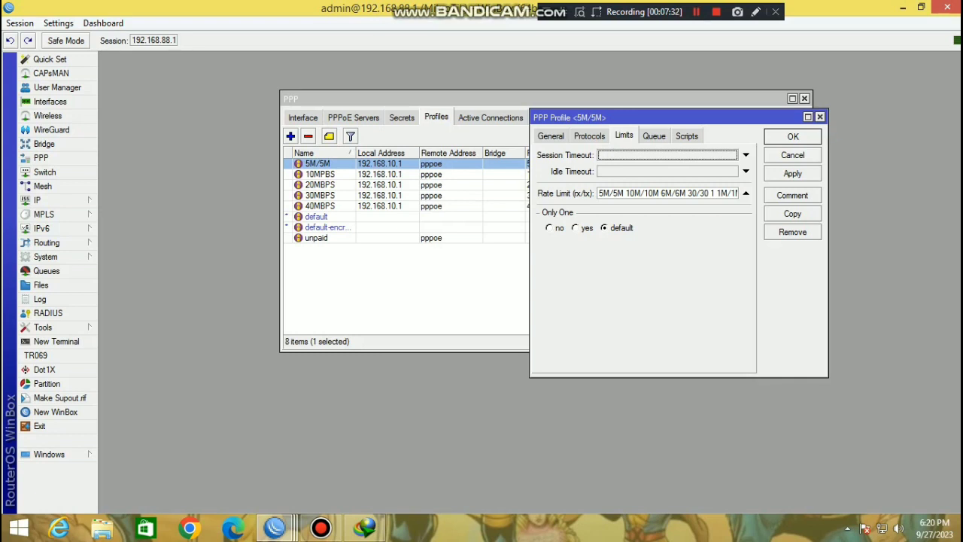
pyautogui.click(321, 174)
pyautogui.click(321, 185)
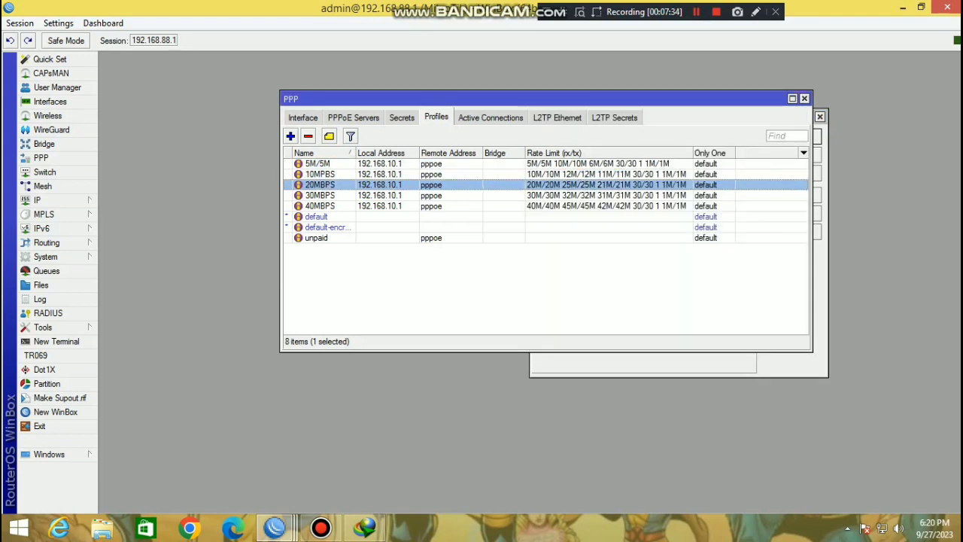
pyautogui.click(320, 196)
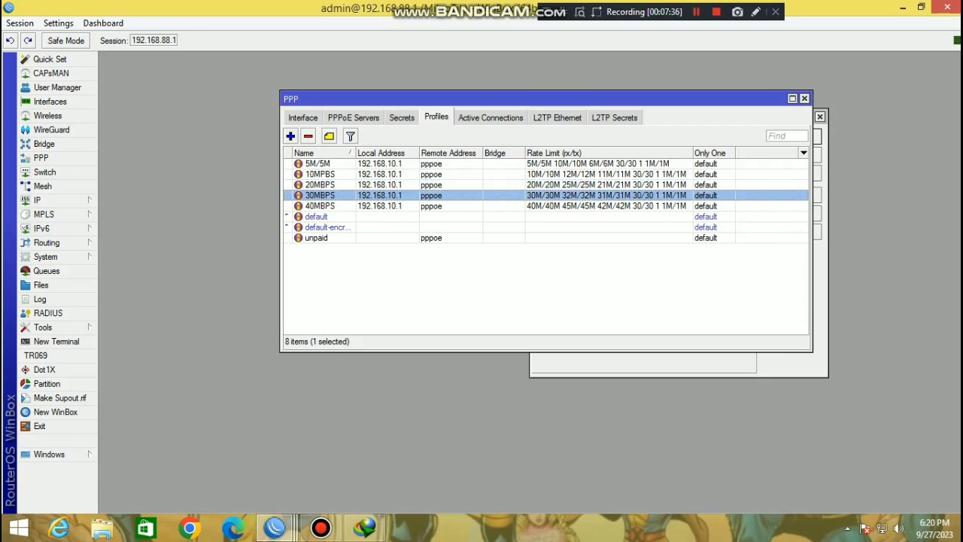
pyautogui.click(321, 206)
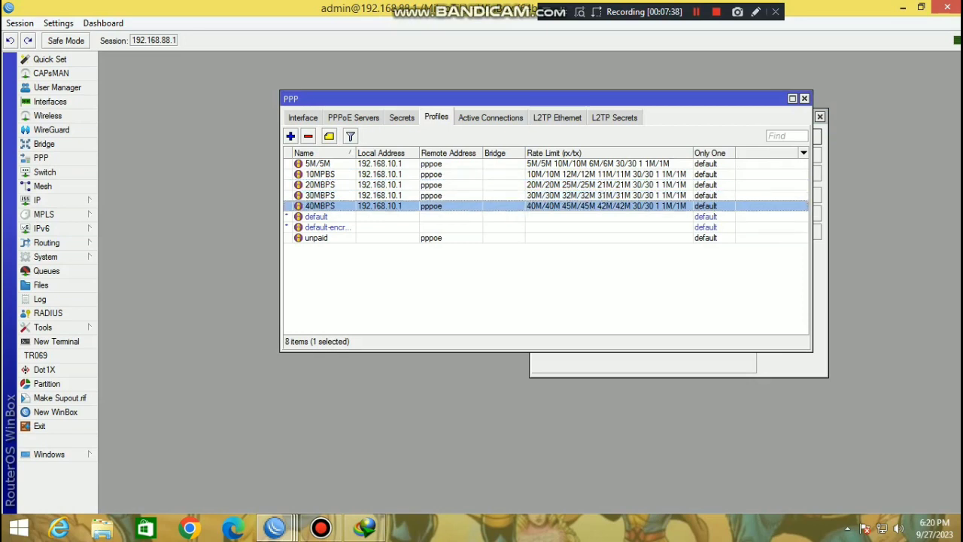
# Step: Arrange the PPP list and the 5M/5M profile side by side and examine the profile's On Up script
pyautogui.moveTo(571, 98); pyautogui.dragTo(320, 99)
pyautogui.moveTo(666, 117); pyautogui.dragTo(724, 107)
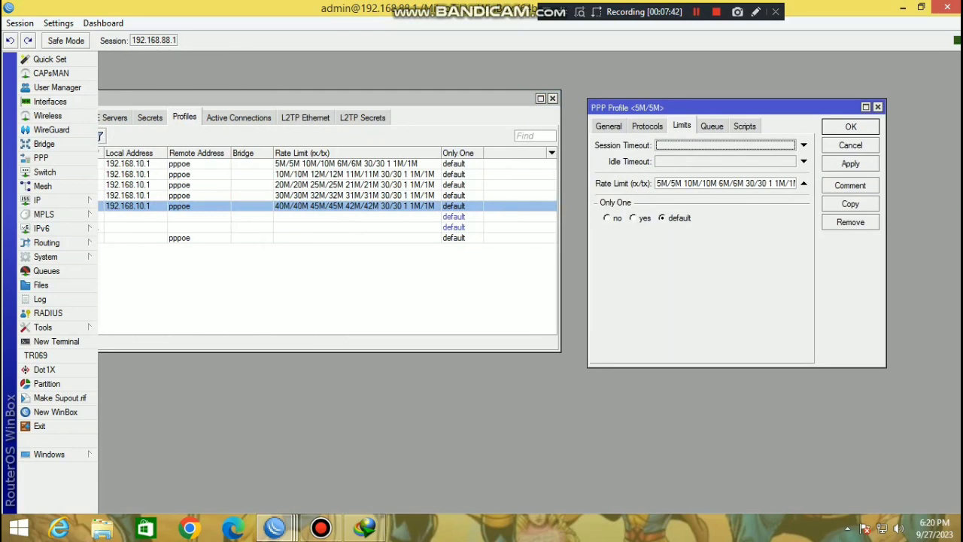
pyautogui.moveTo(361, 98); pyautogui.dragTo(493, 89)
pyautogui.moveTo(752, 107); pyautogui.dragTo(794, 62)
pyautogui.click(786, 81)
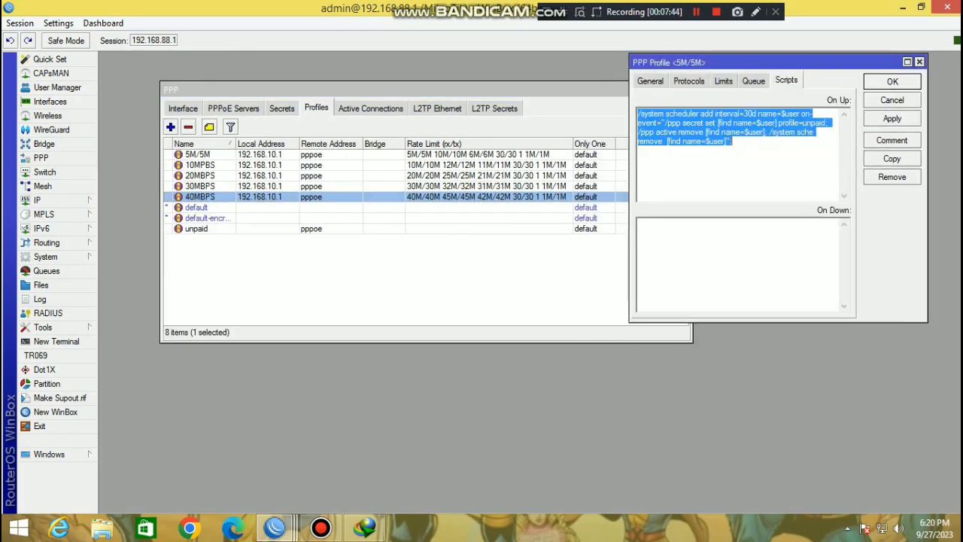
pyautogui.click(682, 142)
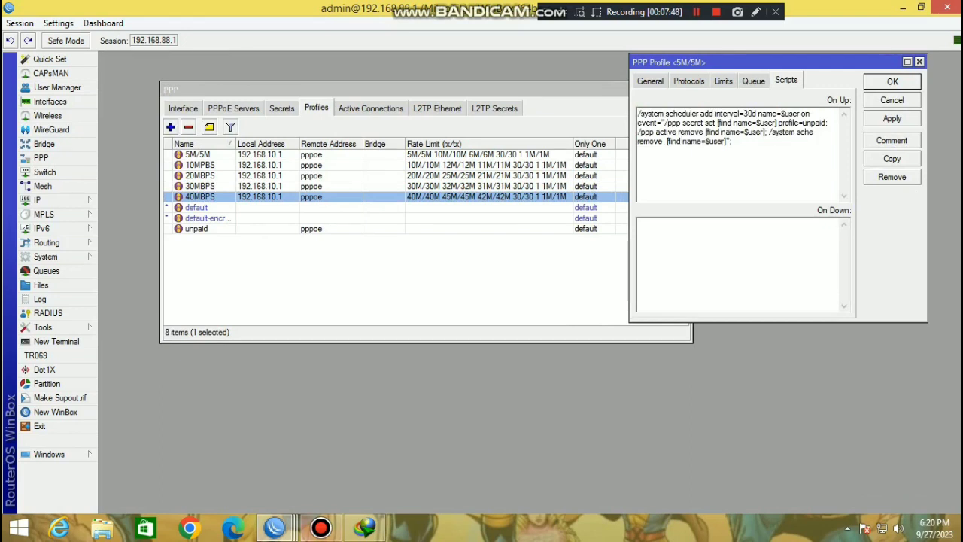
# Step: Review the active PPP connections, keeping the 5M/5M profile's On Up script in view beside them
pyautogui.click(371, 108)
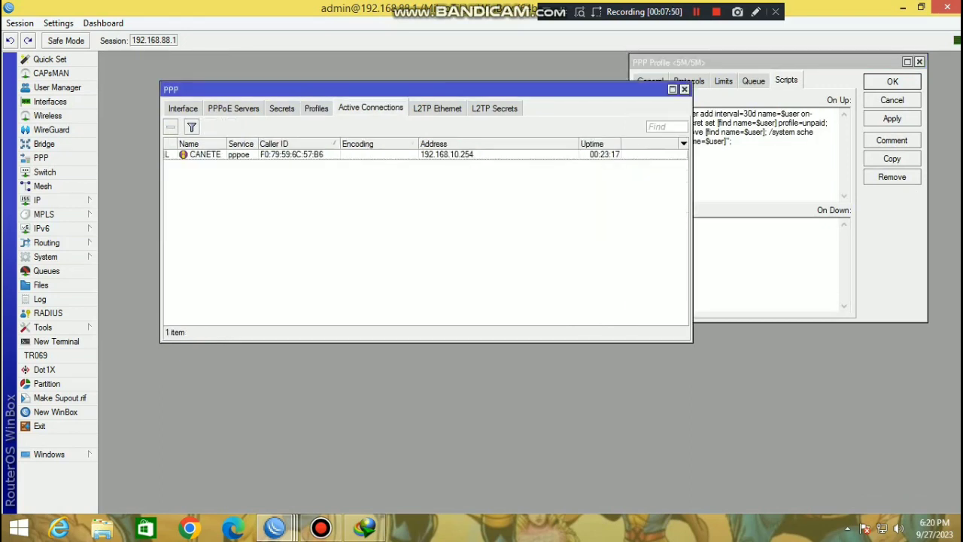
pyautogui.moveTo(414, 89); pyautogui.dragTo(417, 89)
pyautogui.moveTo(759, 62); pyautogui.dragTo(830, 86)
pyautogui.moveTo(421, 89); pyautogui.dragTo(373, 76)
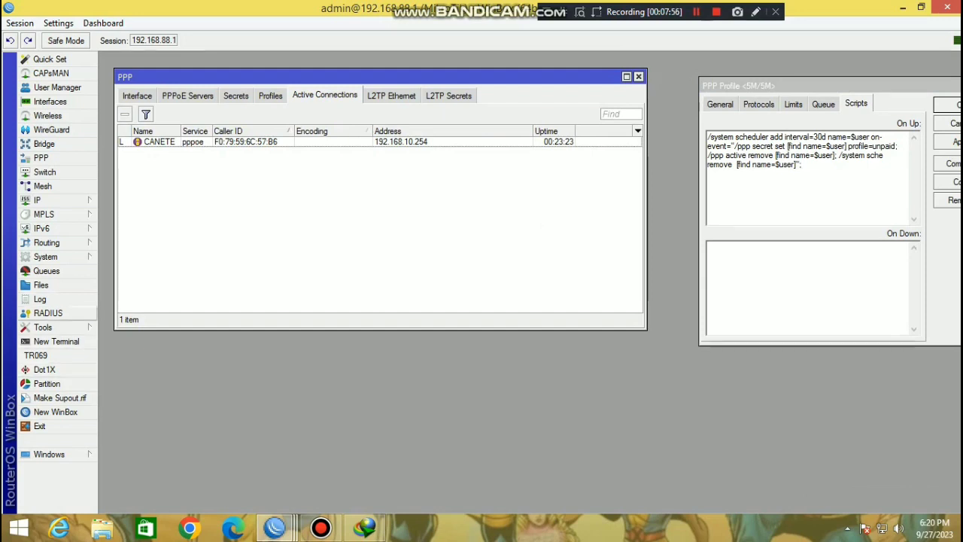
# Step: Place the Scheduler next to the PPP window and compare the client's scheduled entry with its active PPPoE connection details
pyautogui.click(46, 256)
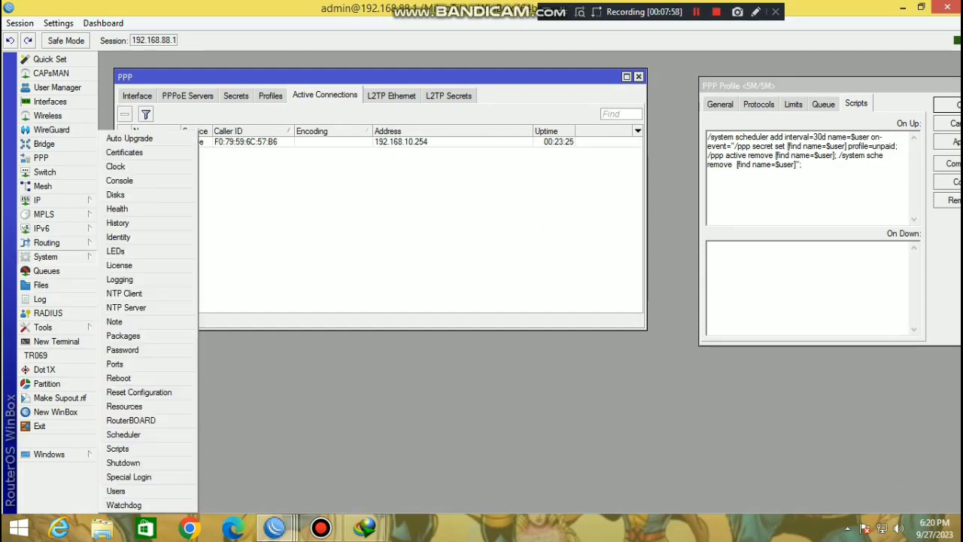
pyautogui.click(123, 434)
pyautogui.moveTo(376, 198); pyautogui.dragTo(684, 88)
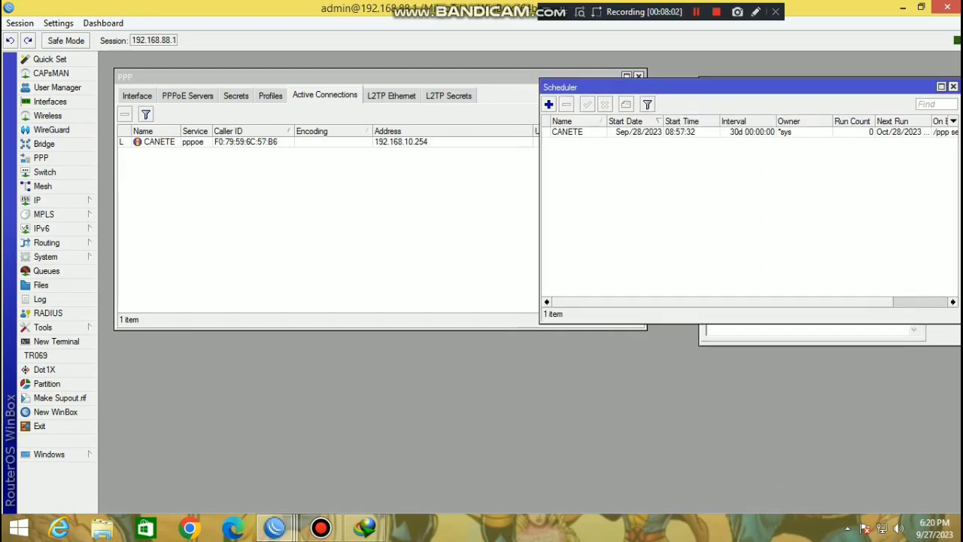
pyautogui.click(421, 210)
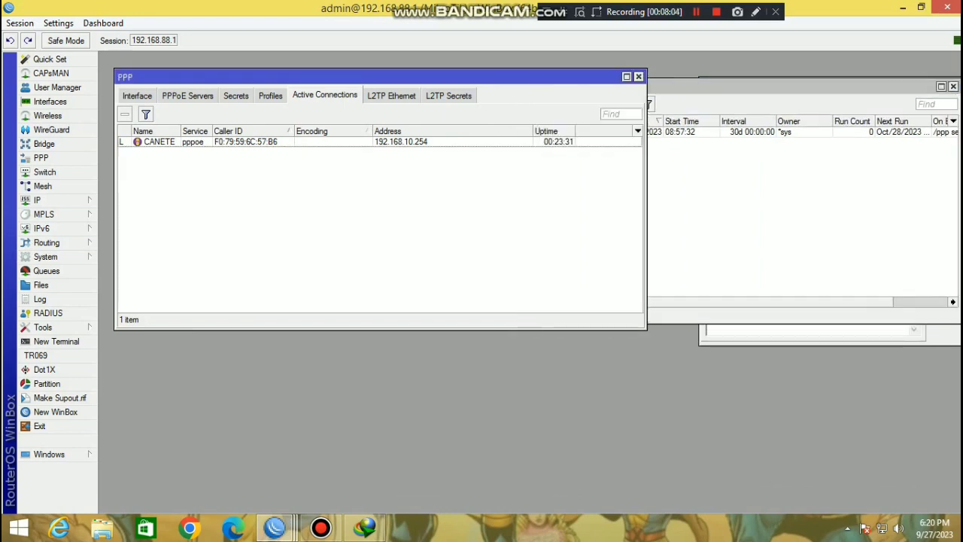
pyautogui.doubleClick(249, 142)
pyautogui.click(753, 196)
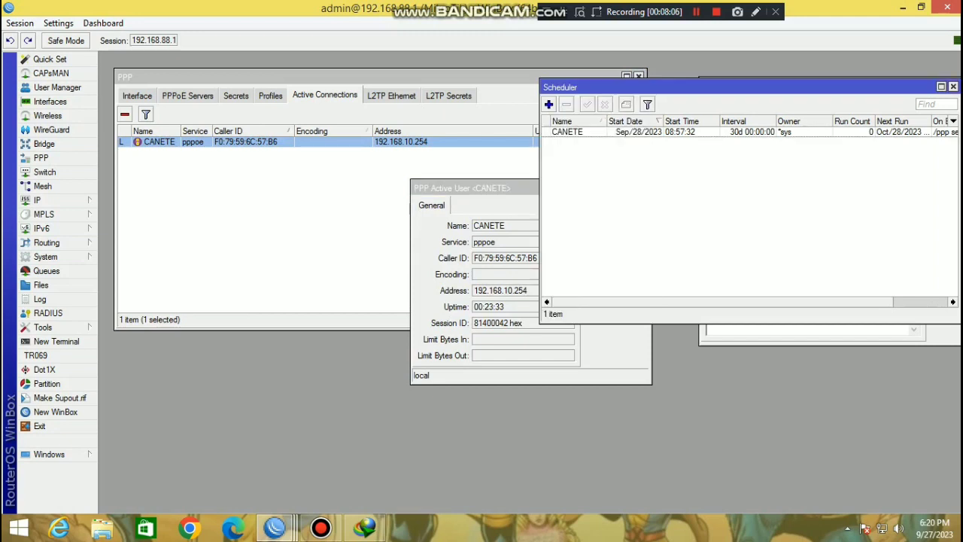
# Step: Open the client's schedule entry and copy its entire On Event script
pyautogui.doubleClick(700, 131)
pyautogui.moveTo(491, 386); pyautogui.dragTo(419, 358)
pyautogui.rightClick(419, 359)
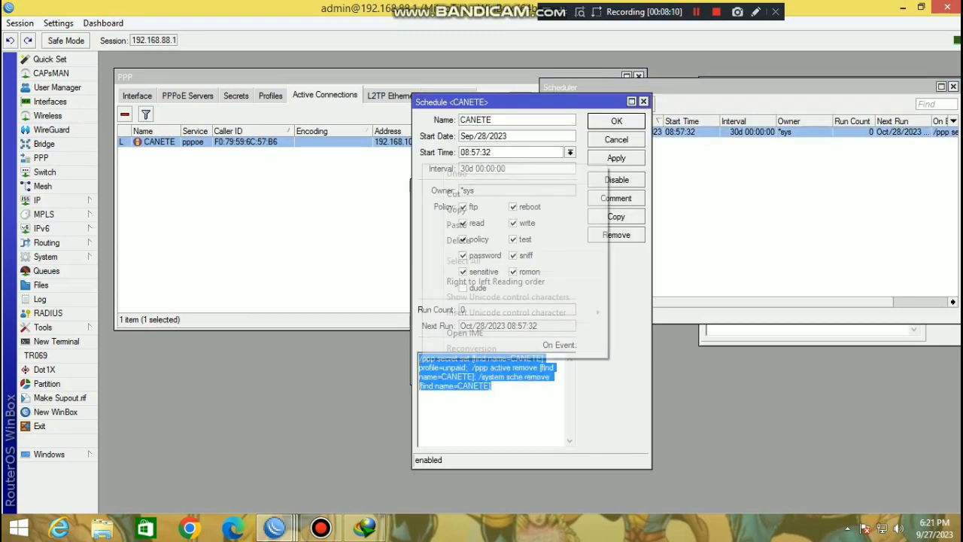
pyautogui.click(453, 209)
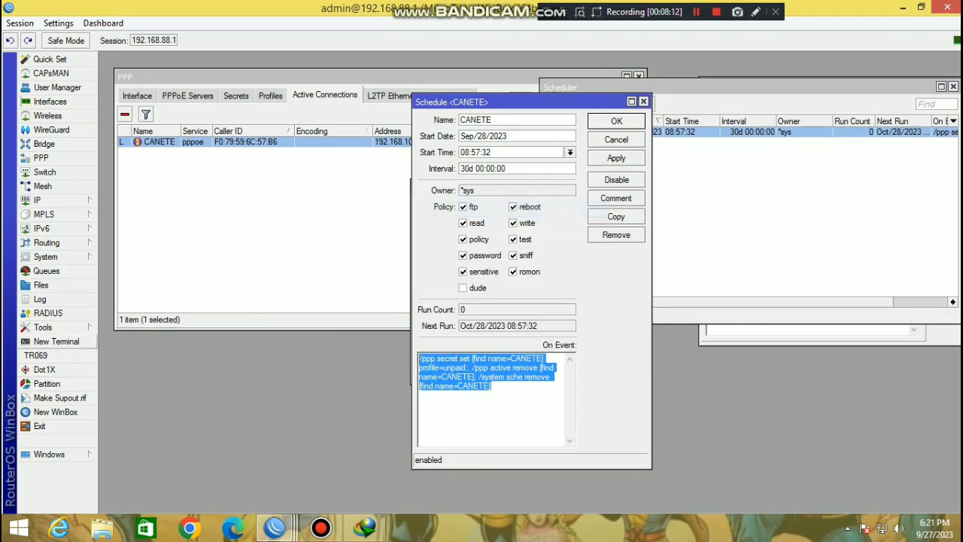
# Step: Paste the copied script into a new terminal and run it to move the client to the unpaid profile
pyautogui.click(43, 327)
pyautogui.click(57, 341)
pyautogui.rightClick(253, 403)
pyautogui.click(287, 463)
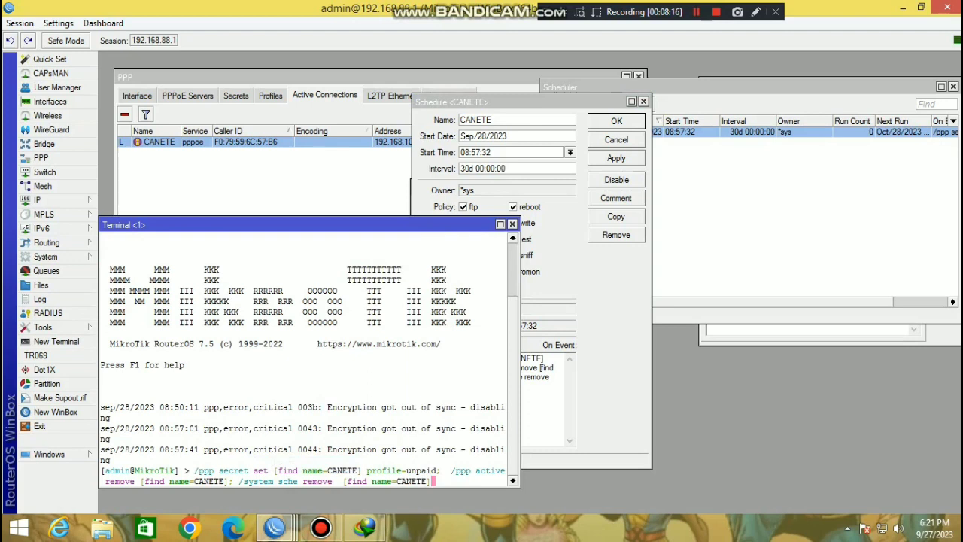
pyautogui.press('Return')
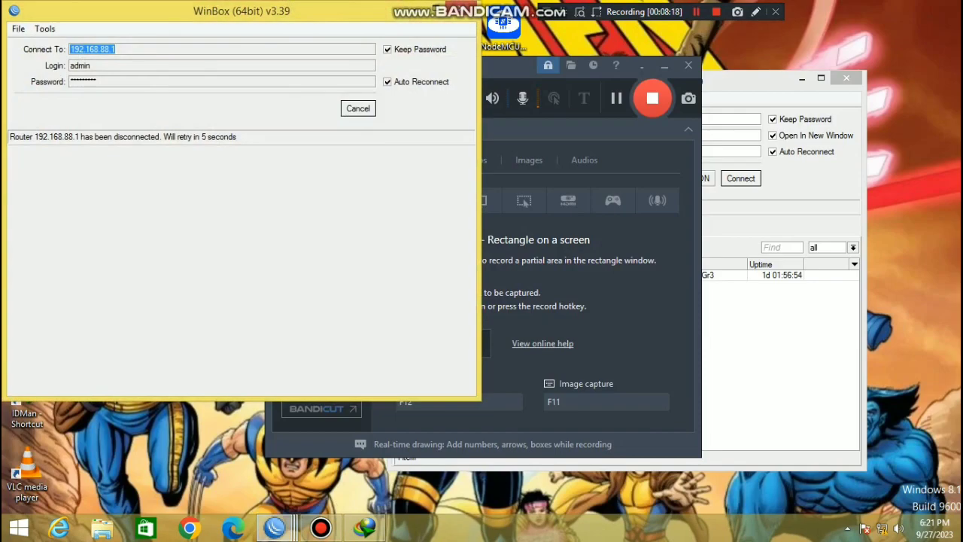
# Step: Reconnect the Broadband Connection from the Windows network list
pyautogui.click(882, 529)
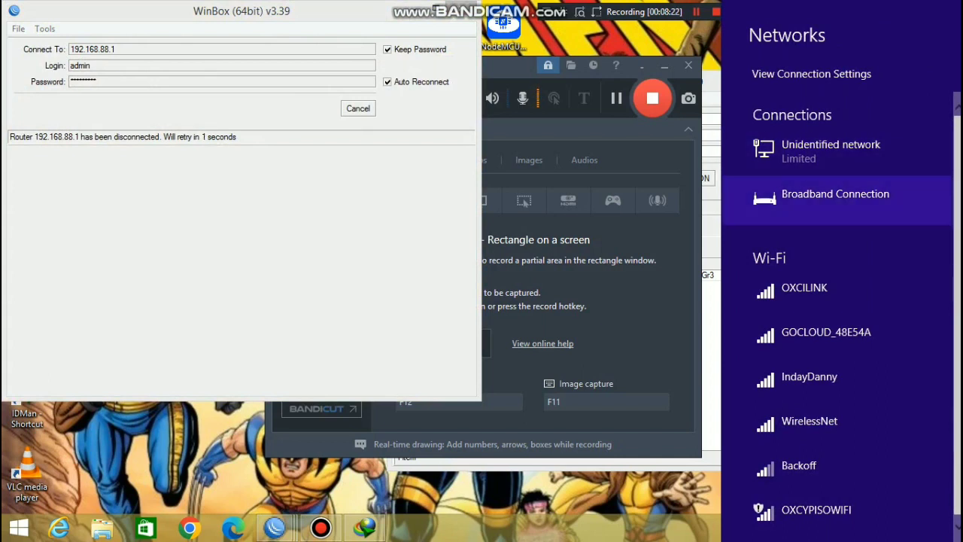
pyautogui.click(835, 199)
pyautogui.click(905, 232)
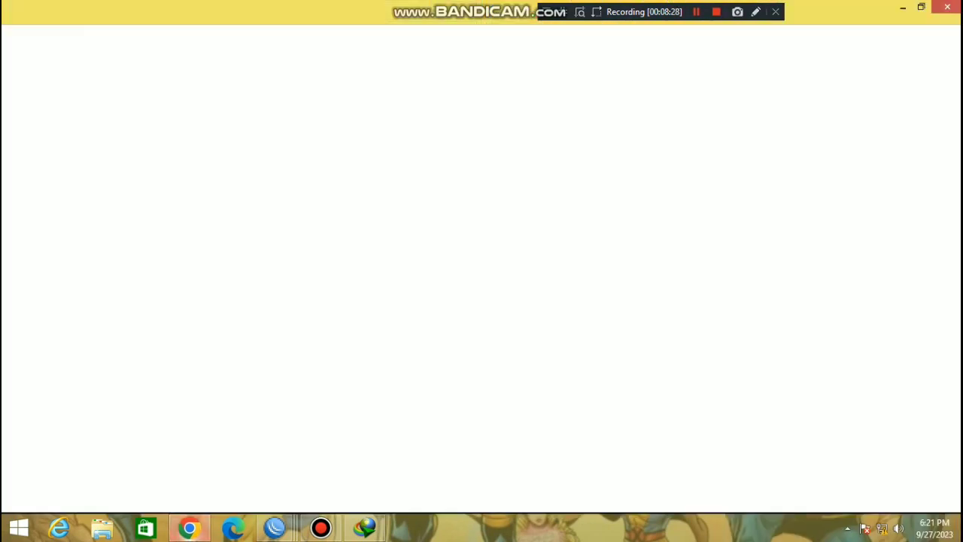
# Step: Test internet access by searching for speed test in Chrome, and check the status of the network connections
pyautogui.click(301, 36)
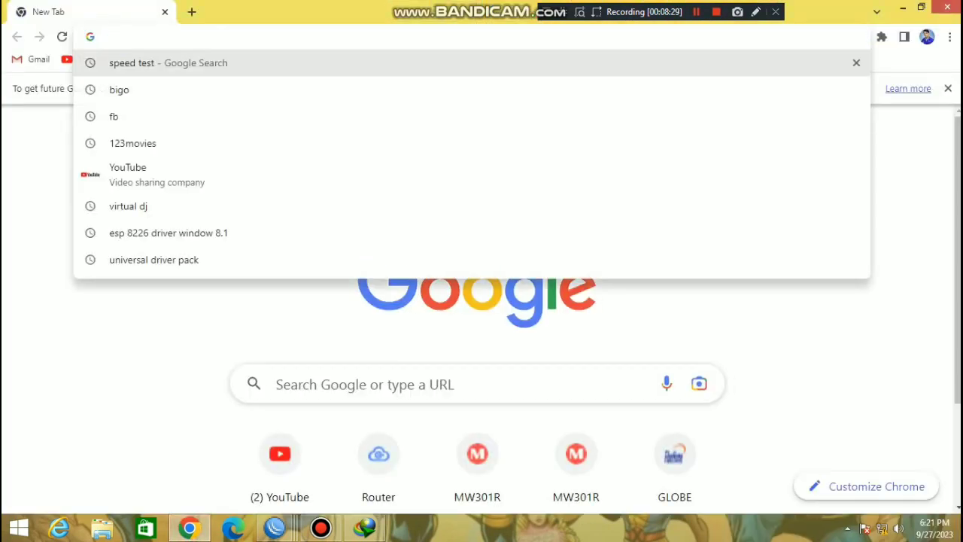
pyautogui.press('Return')
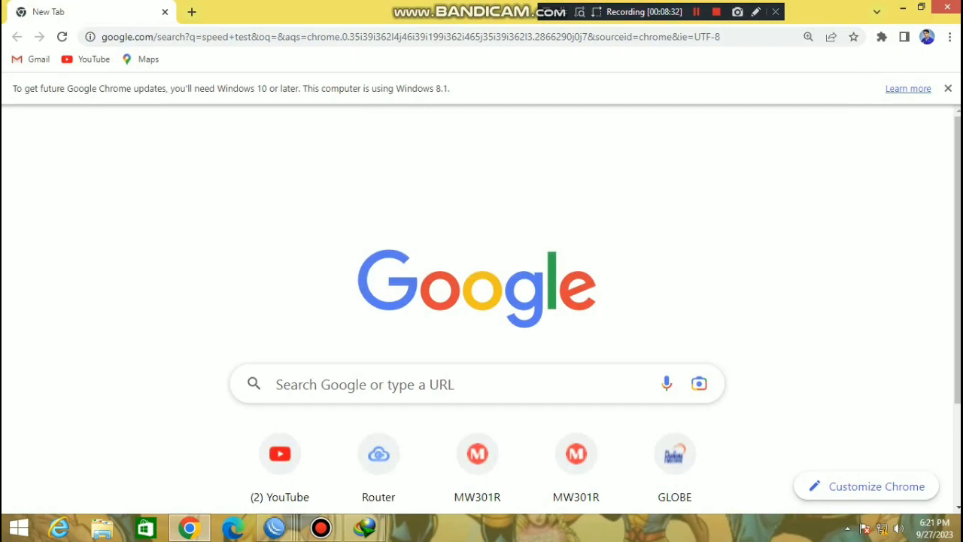
pyautogui.moveTo(864, 527)
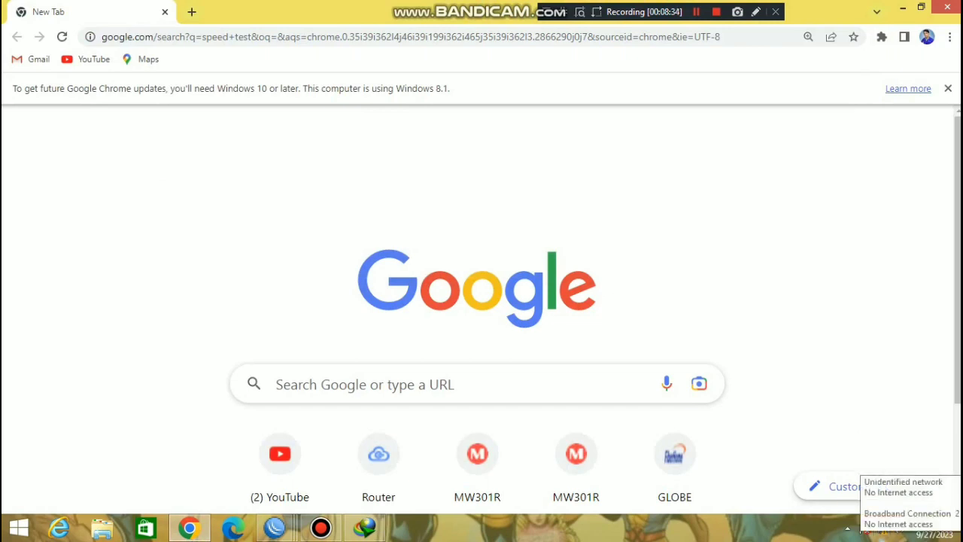
# Step: Switch to the WinBox login window and connect to the RB750Gr3 neighbor through its MAC address
pyautogui.click(275, 527)
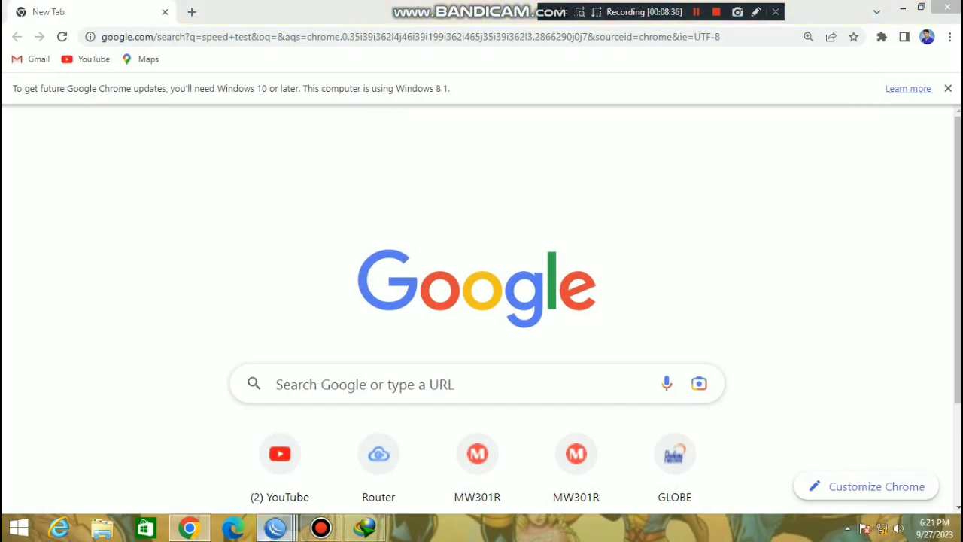
pyautogui.click(369, 455)
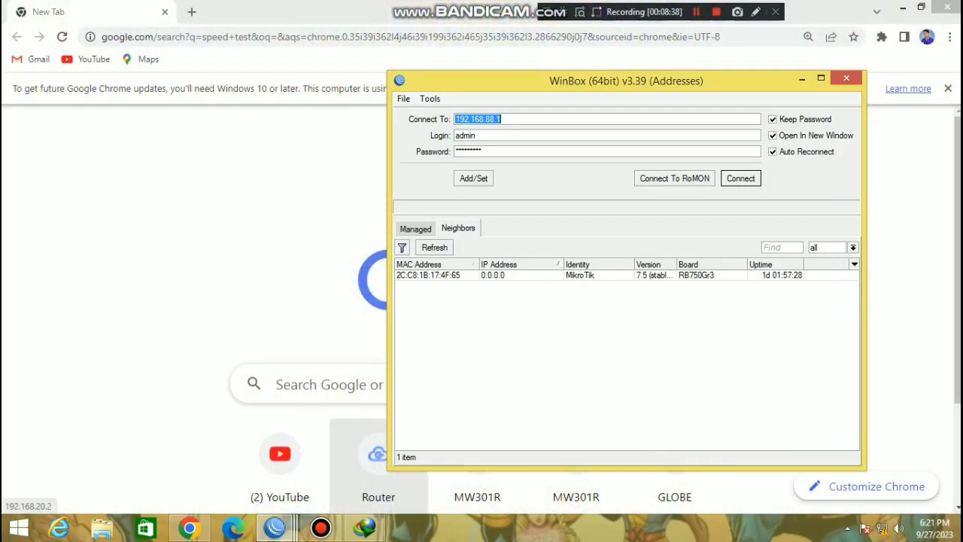
pyautogui.click(428, 276)
pyautogui.press('Return')
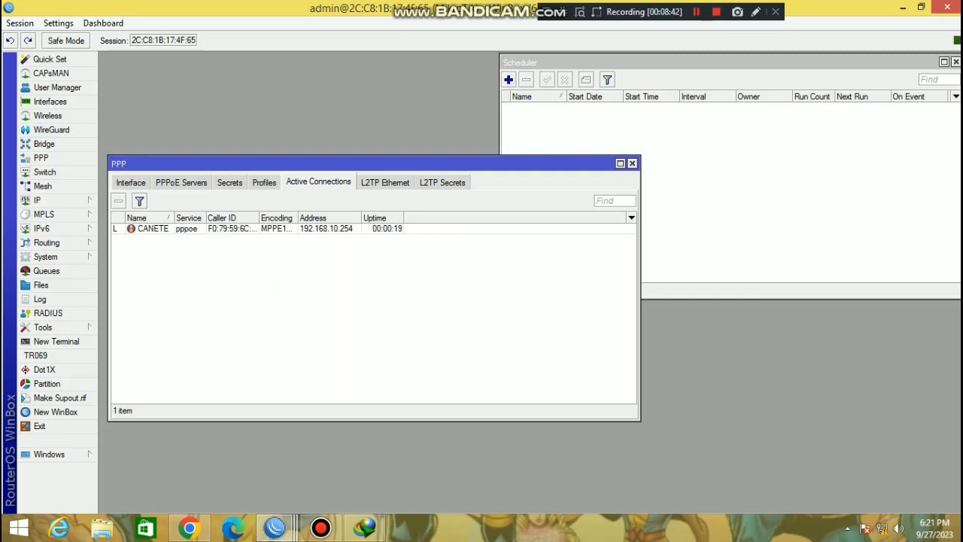
# Step: Reposition the PPP window and check which profile is assigned to the client's PPPoE secret
pyautogui.moveTo(301, 163); pyautogui.dragTo(509, 149)
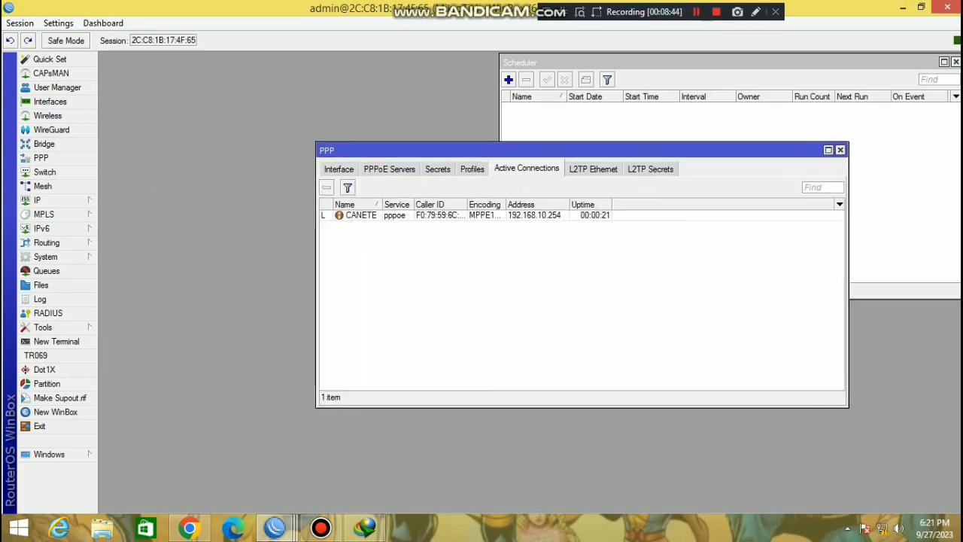
pyautogui.click(472, 169)
pyautogui.click(438, 169)
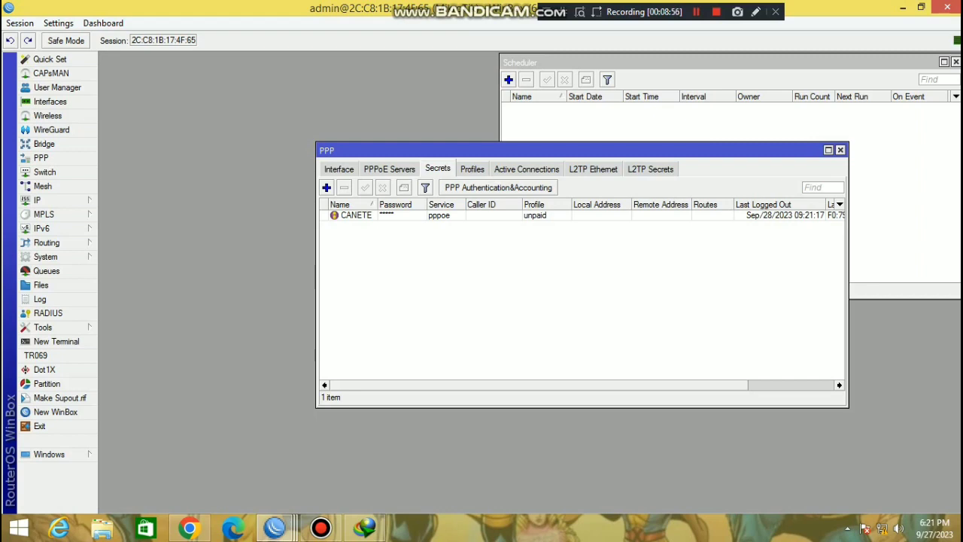
# Step: Review the address ranges of the IP pools and check the client's address in the active PPP connections
pyautogui.click(45, 200)
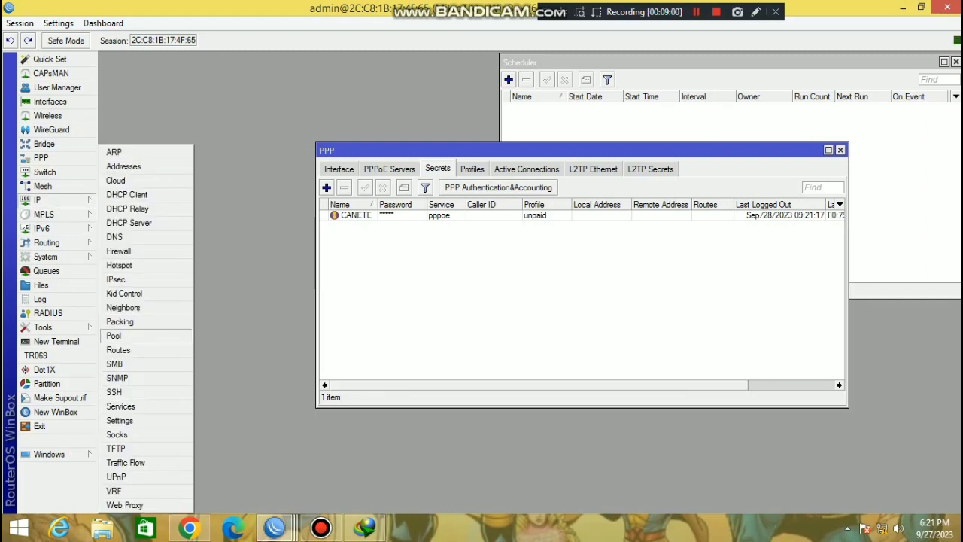
pyautogui.click(113, 336)
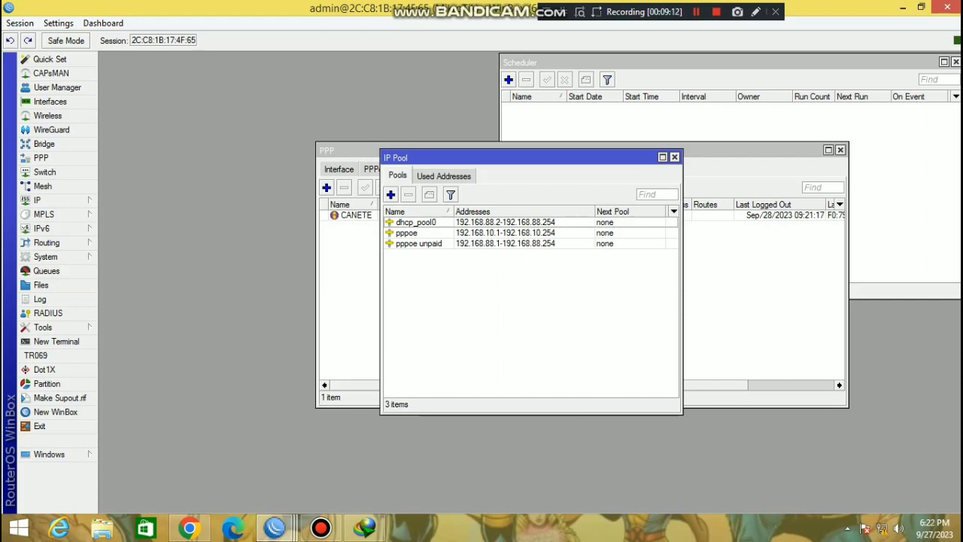
pyautogui.click(756, 280)
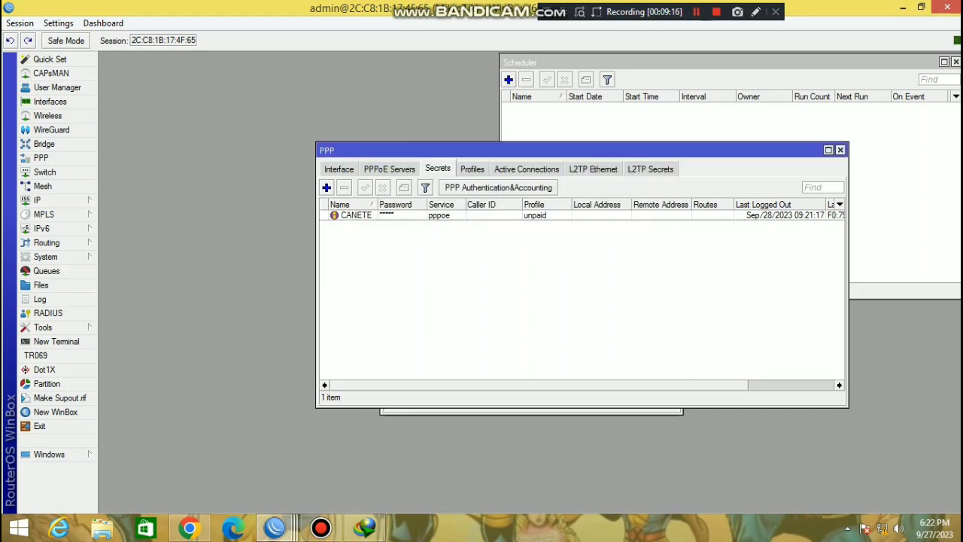
pyautogui.click(527, 169)
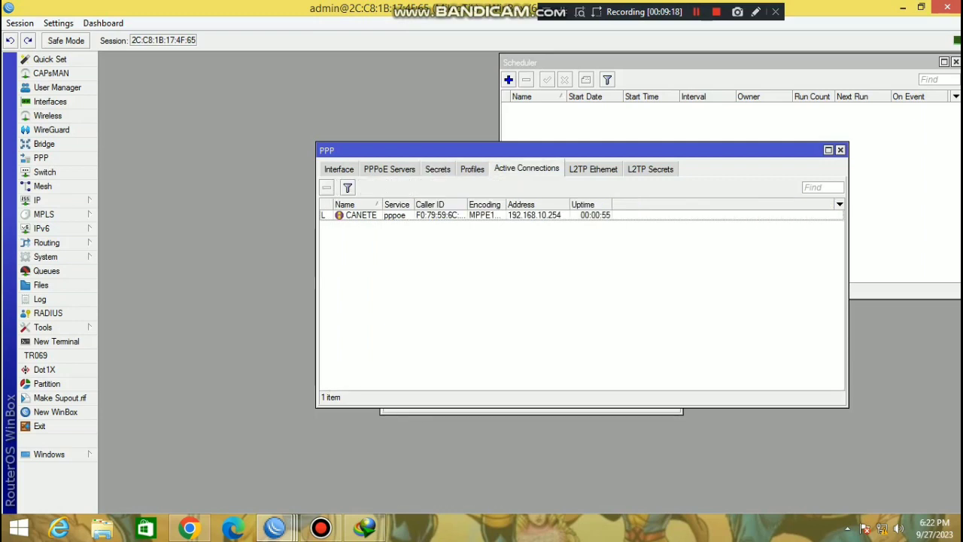
# Step: Open the unpaid PPP profile and review its general settings and limits
pyautogui.click(472, 169)
pyautogui.doubleClick(352, 289)
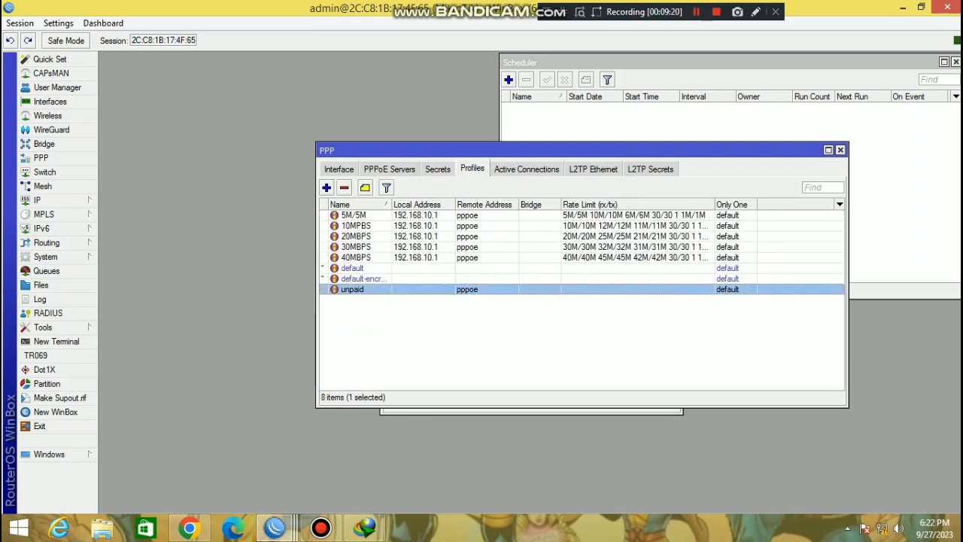
pyautogui.click(442, 107)
pyautogui.click(403, 107)
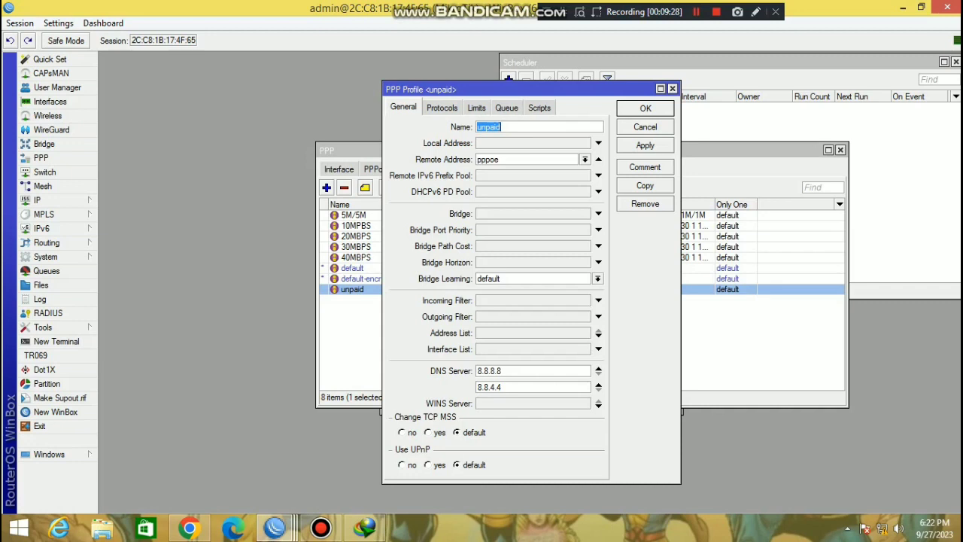
pyautogui.click(503, 127)
pyautogui.click(476, 107)
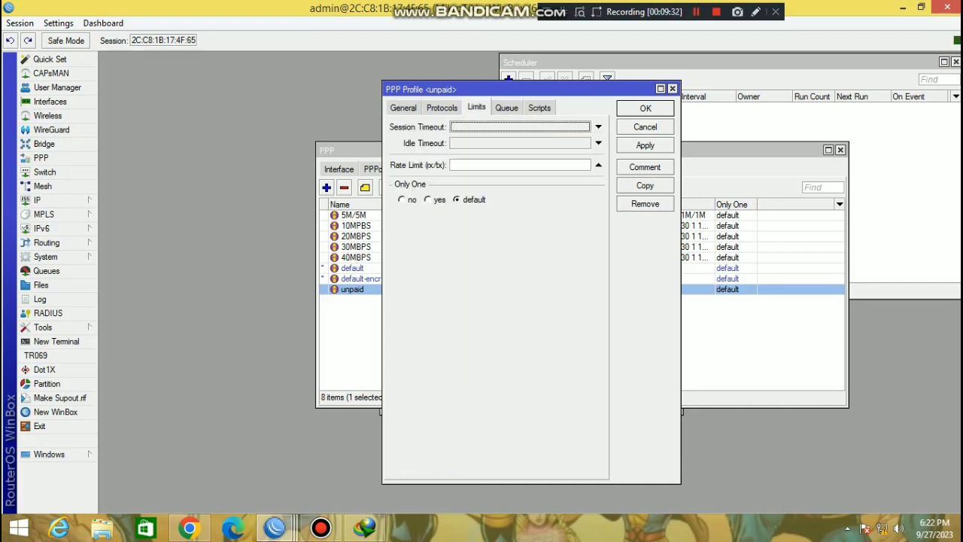
# Step: Select TOTAL PPPOE BANDWITH as the parent queue of the unpaid profile
pyautogui.click(506, 108)
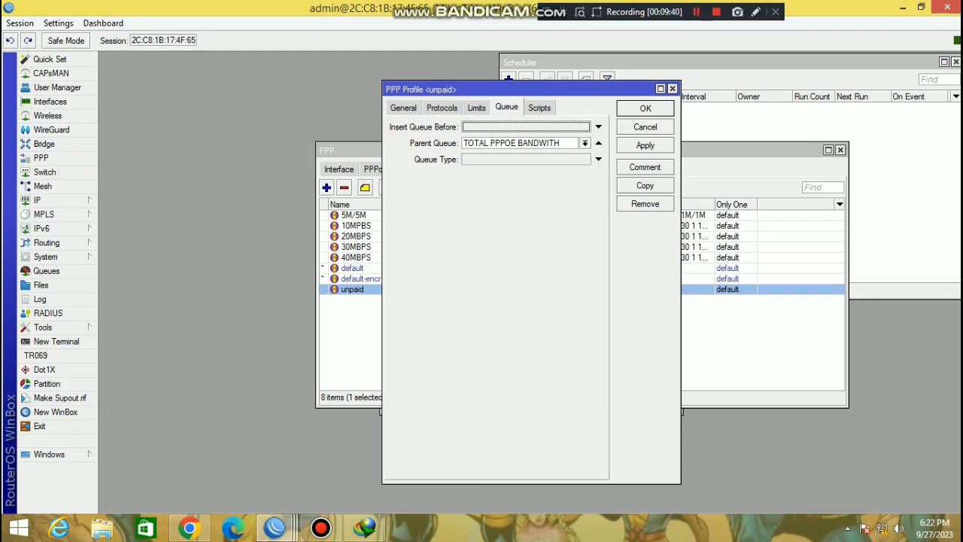
pyautogui.click(585, 143)
pyautogui.click(519, 153)
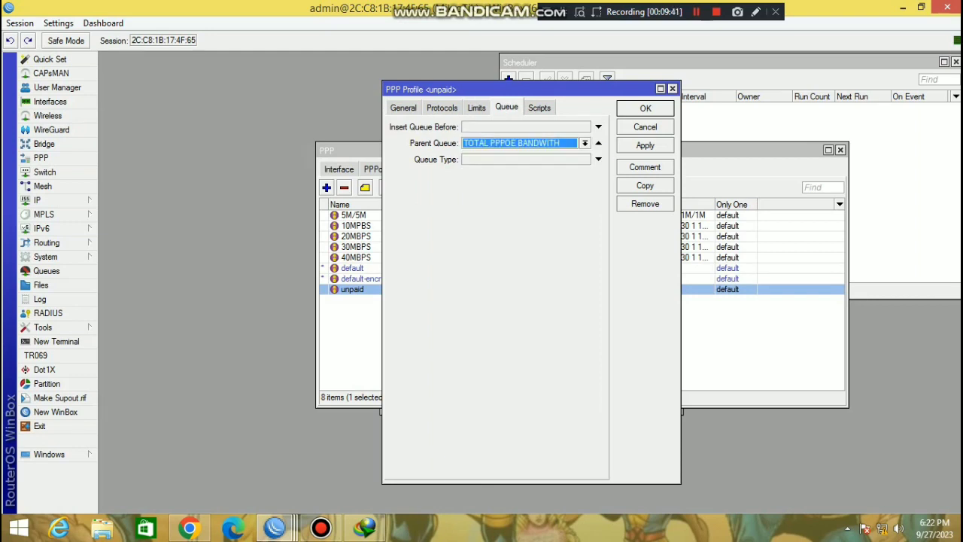
# Step: Check the unpaid profile's On Up script, then apply the profile settings and close it
pyautogui.click(539, 108)
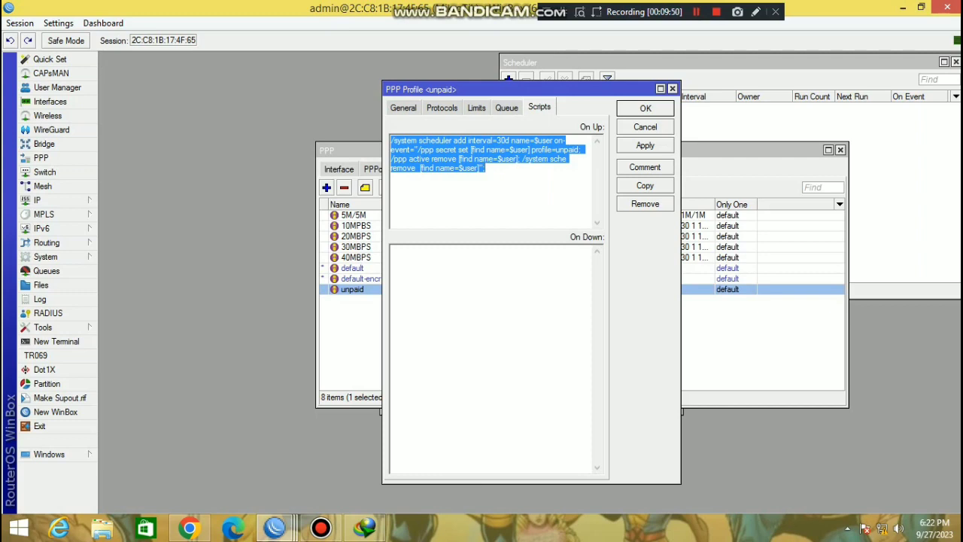
pyautogui.click(644, 145)
pyautogui.click(645, 109)
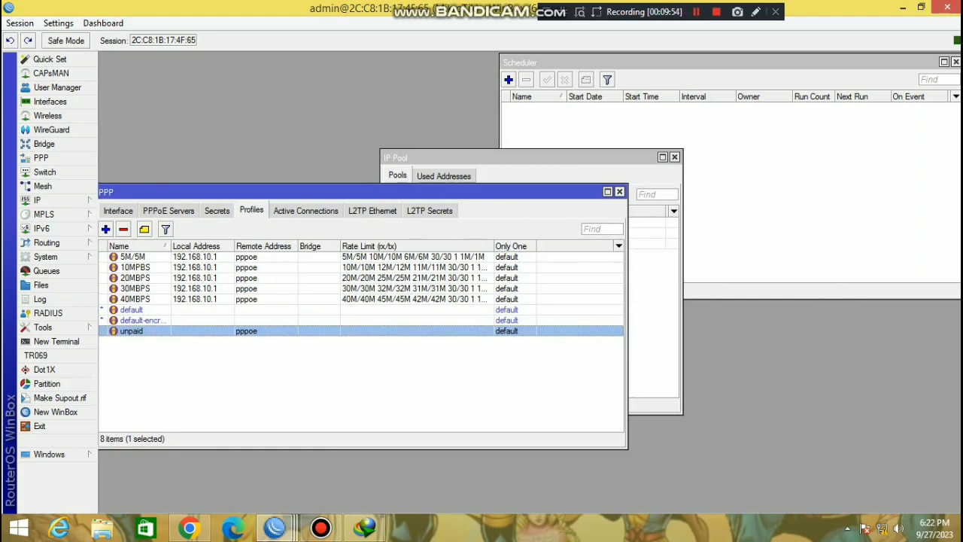
# Step: Move the IP Pool window clear of the PPP profiles so the pool ranges and the unpaid profile show together
pyautogui.click(133, 331)
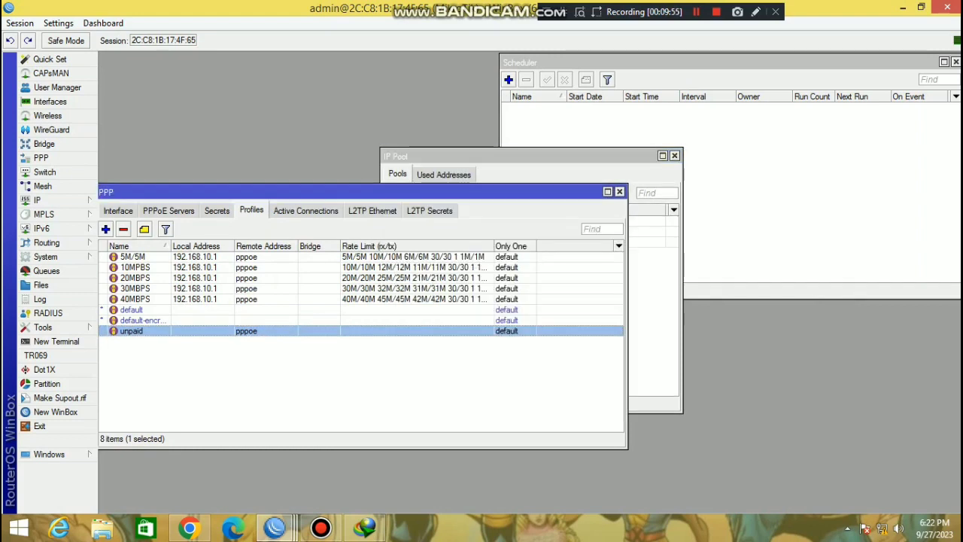
pyautogui.moveTo(527, 156); pyautogui.dragTo(304, 73)
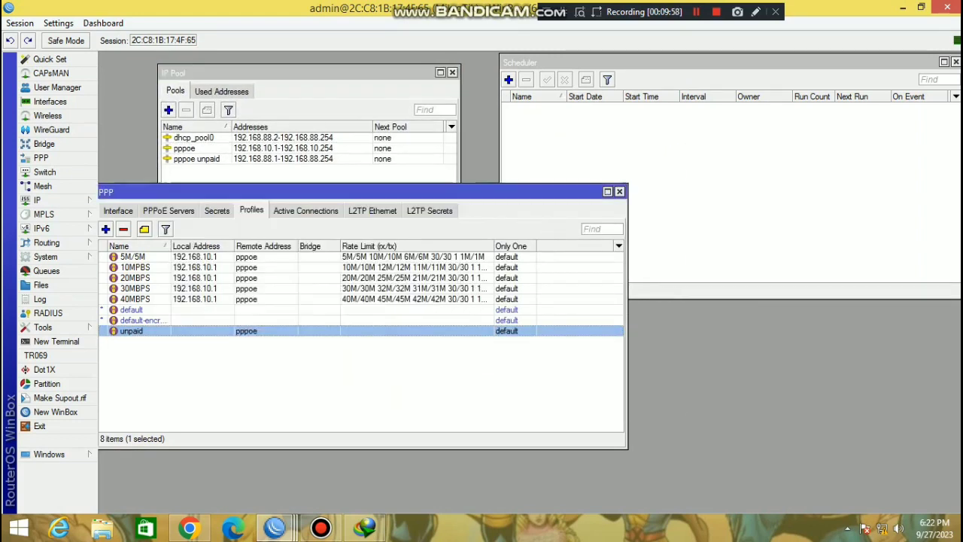